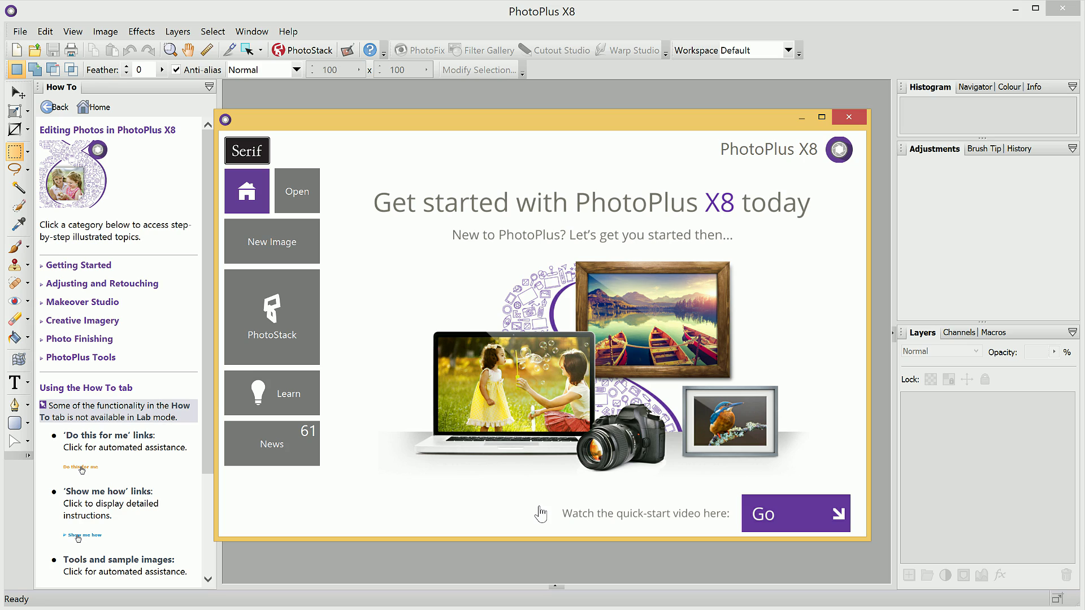
Show the startup window's Learn section and scroll through its tutorial articles list
mouse_move(573, 432)
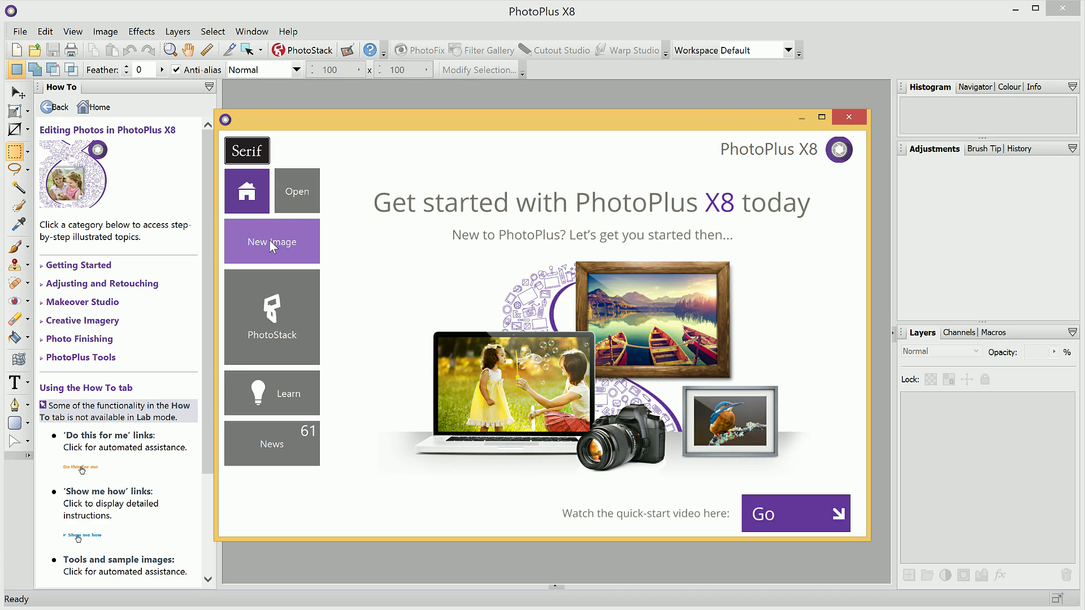
click(293, 201)
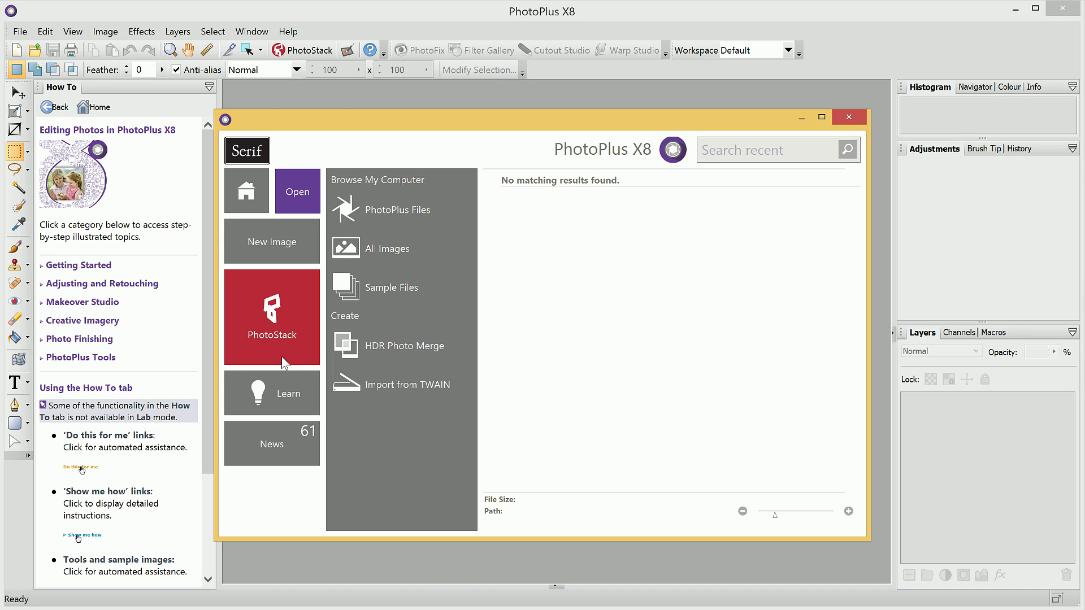
click(277, 389)
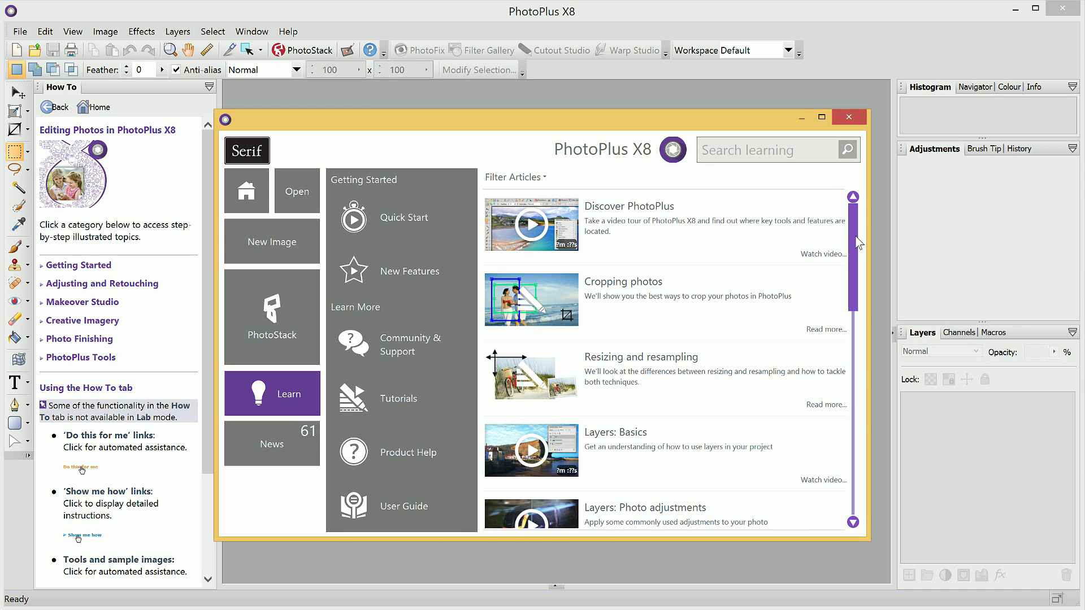
drag(851, 251, 856, 206)
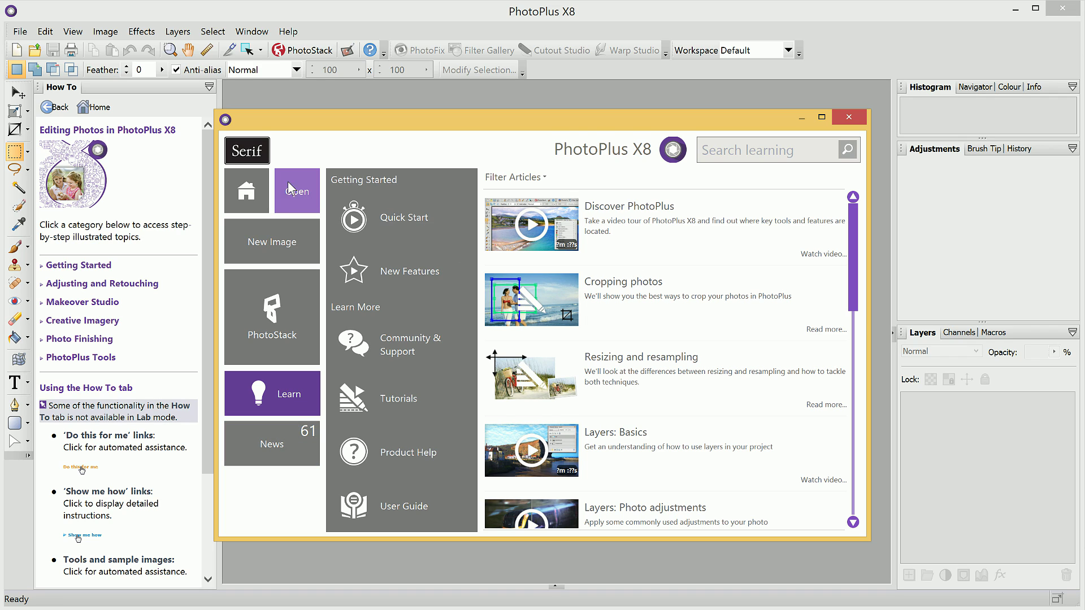
Open the 'discover' image from the Desktop through Open > All Images
click(292, 199)
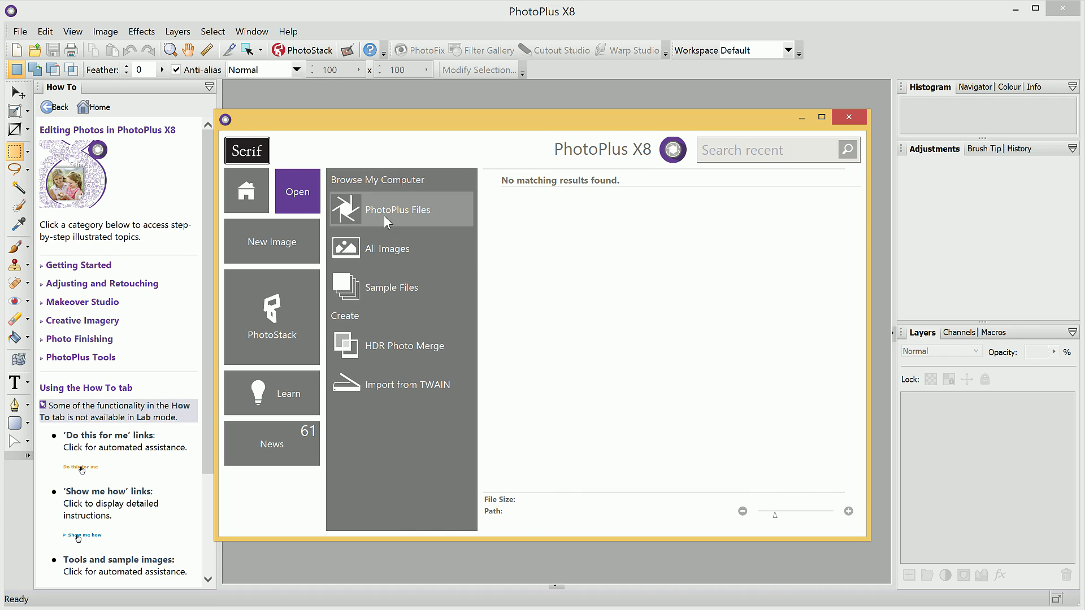
click(400, 251)
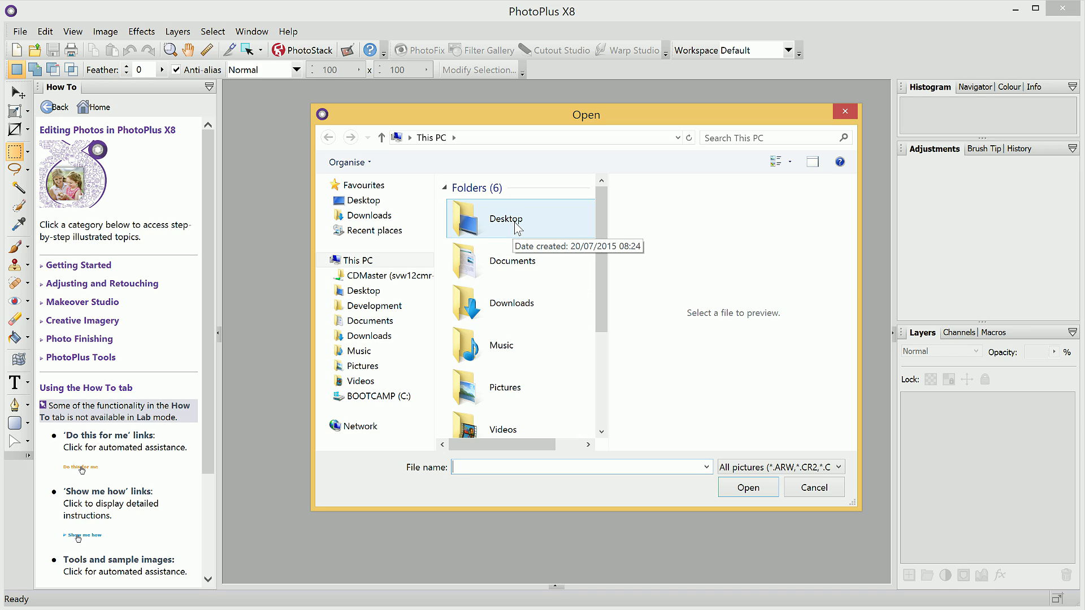
double_click(508, 222)
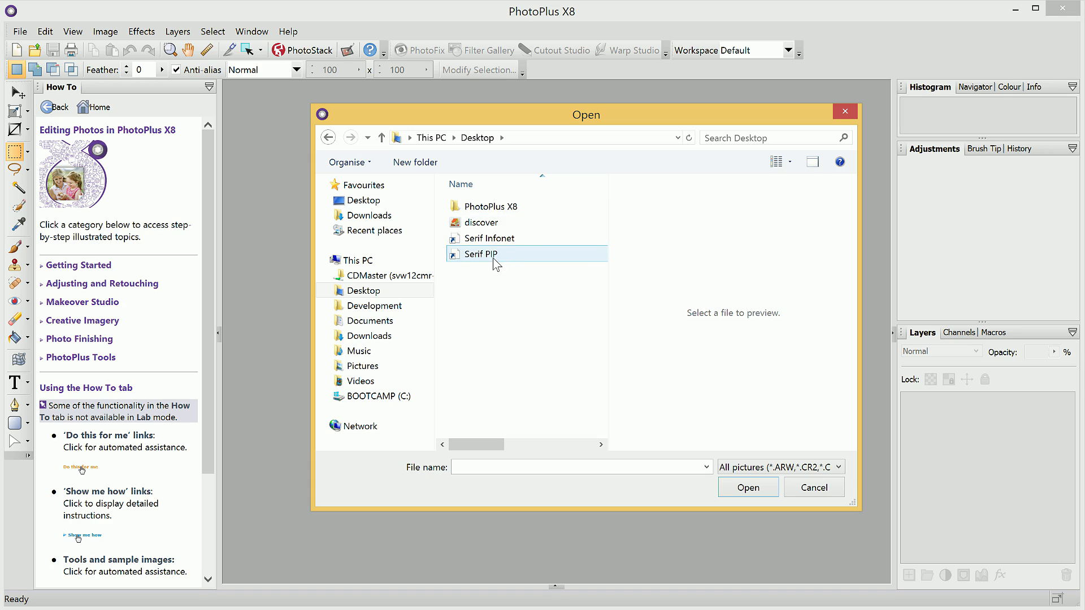
click(485, 225)
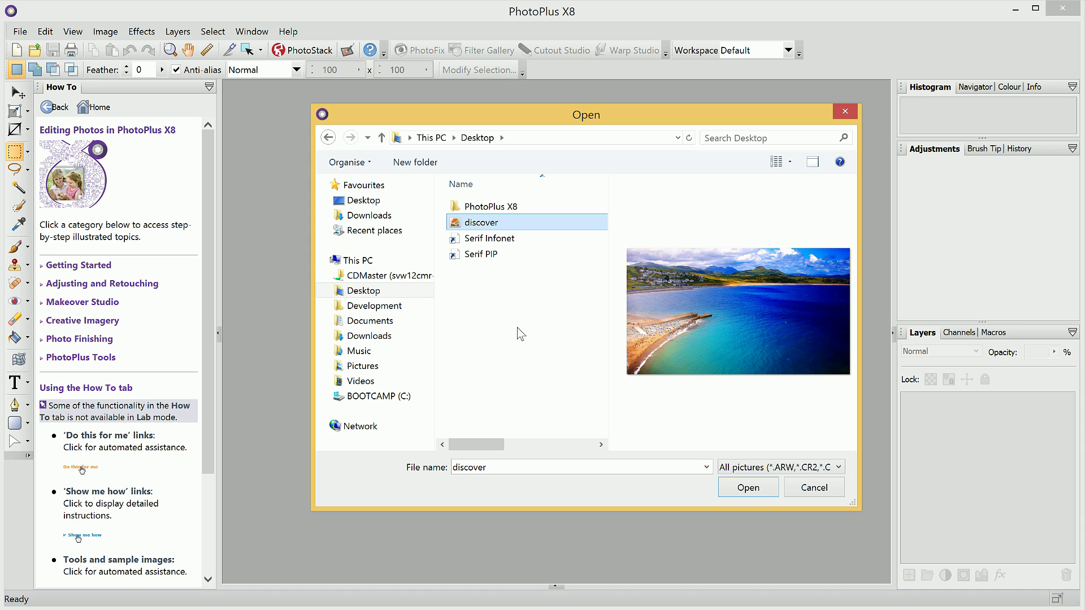
click(749, 486)
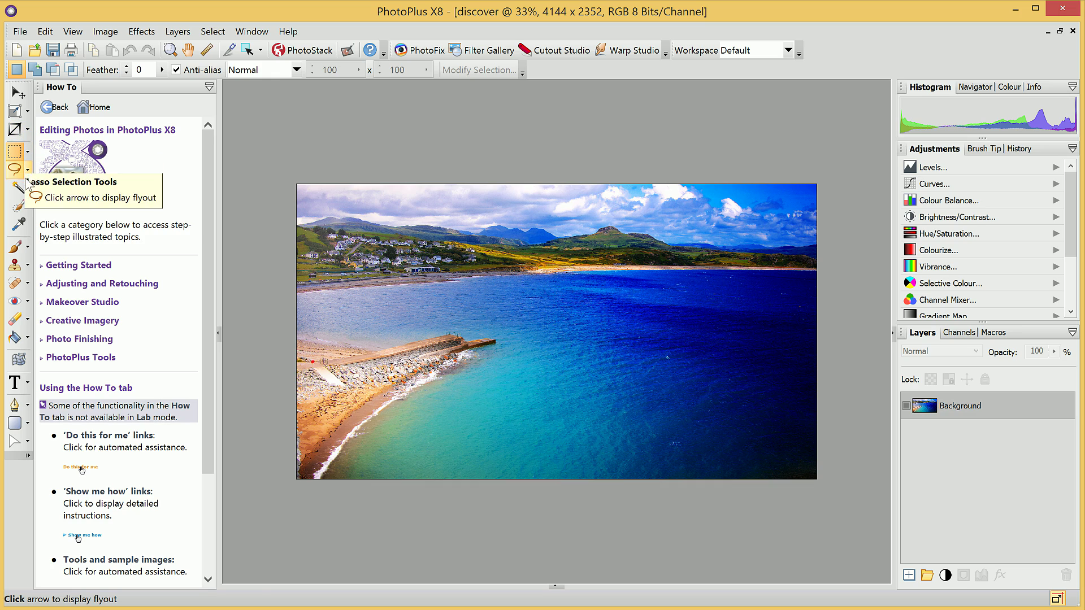
Select the Brush, then pick Text Tool from the Text Tools flyout
click(20, 248)
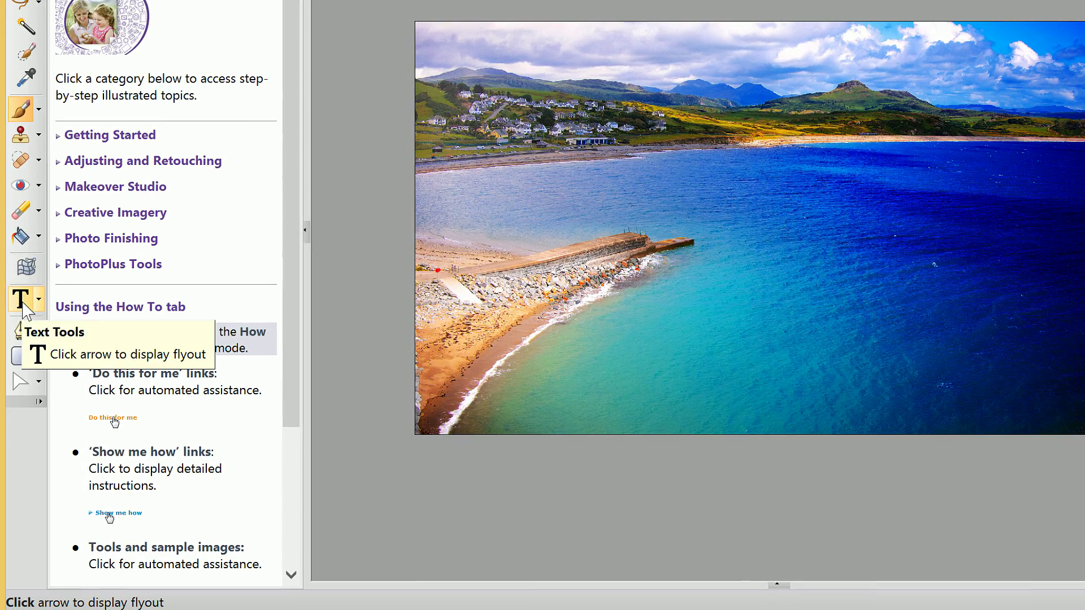
click(38, 299)
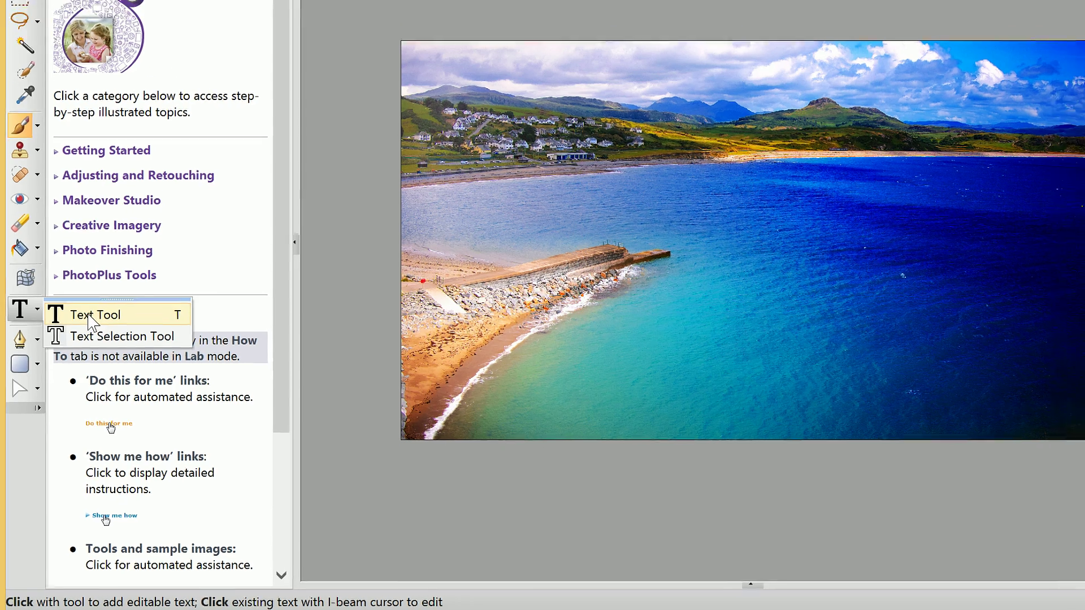
click(95, 305)
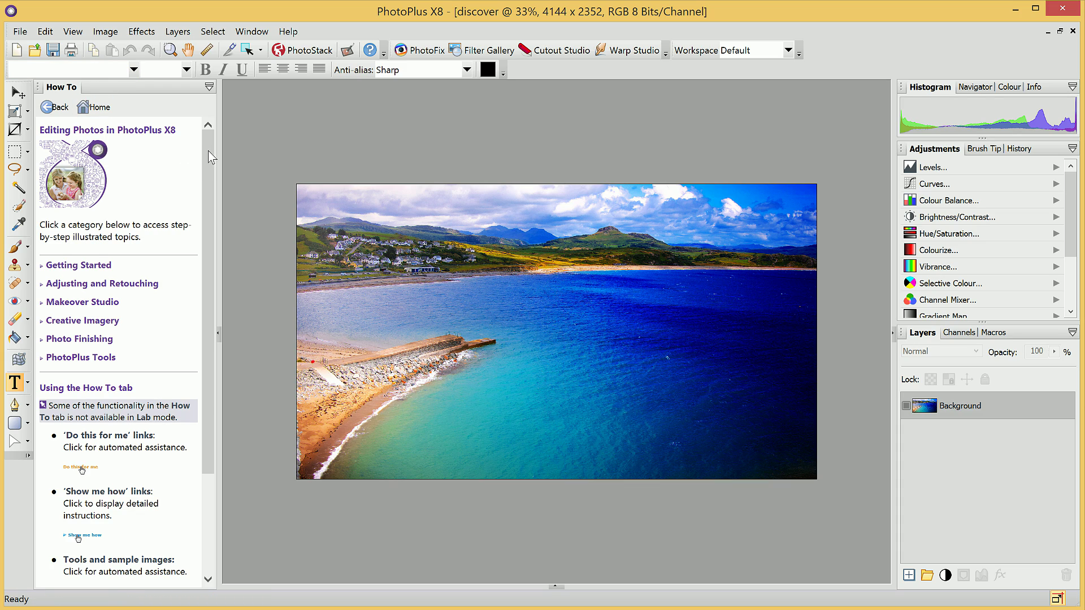
Collapse the How To panel, expand it again, then collapse it once more
drag(208, 148, 198, 126)
click(219, 336)
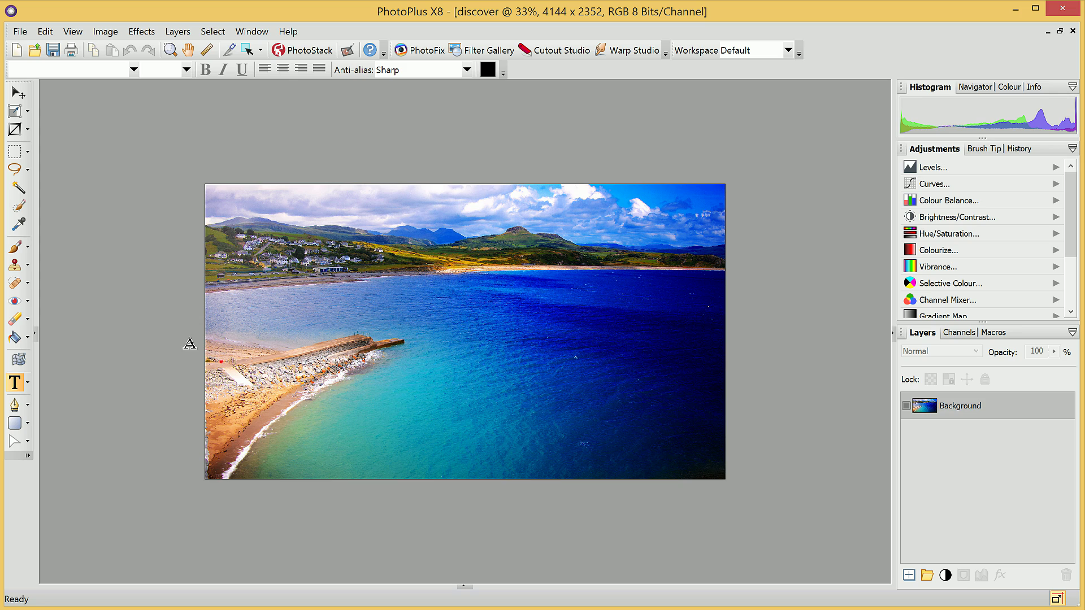
click(35, 333)
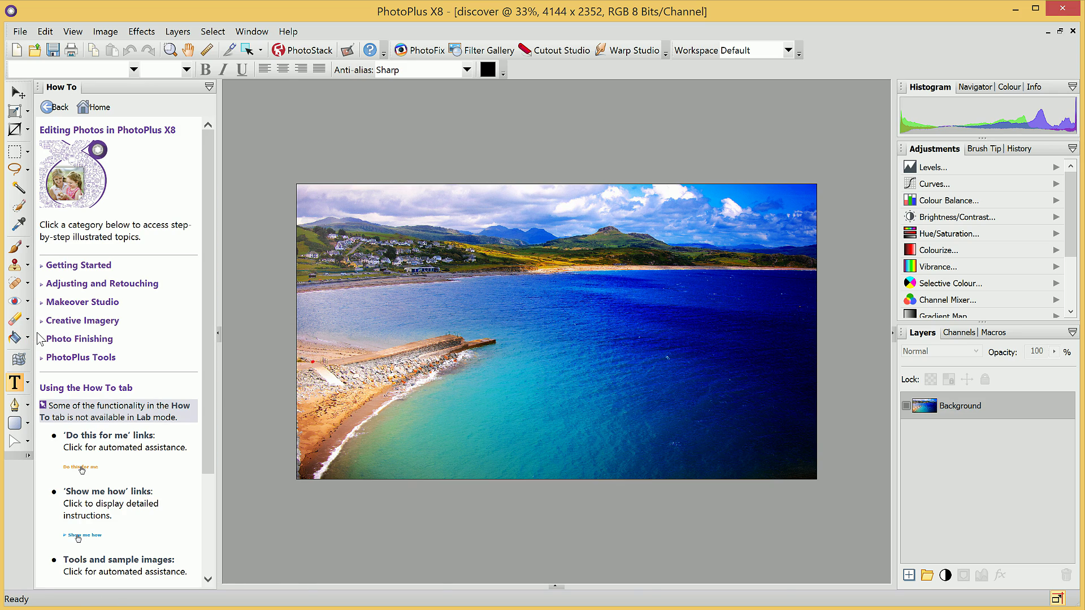
click(218, 334)
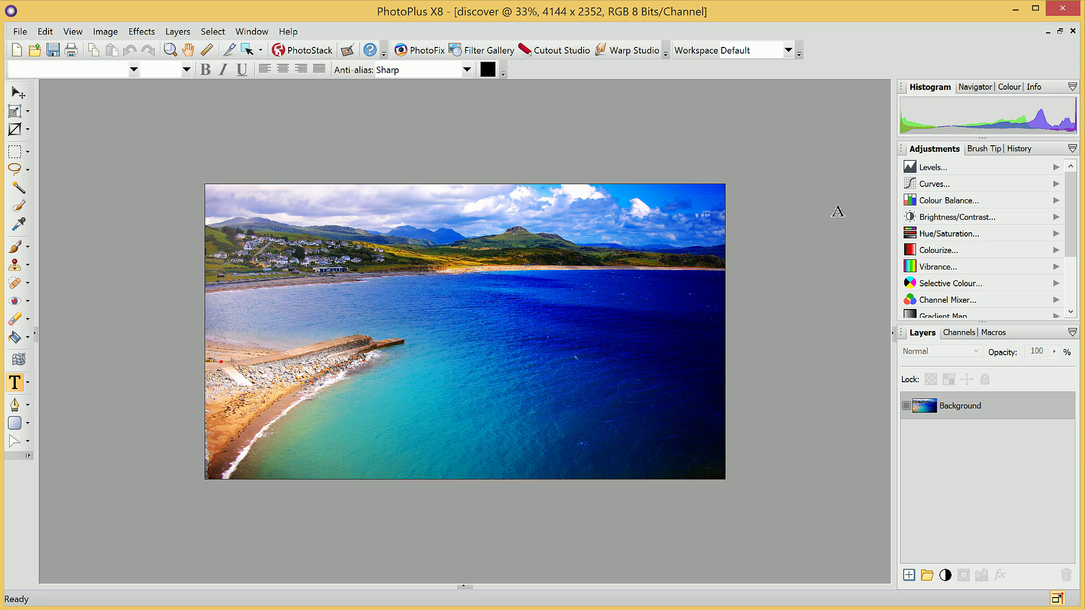
click(955, 333)
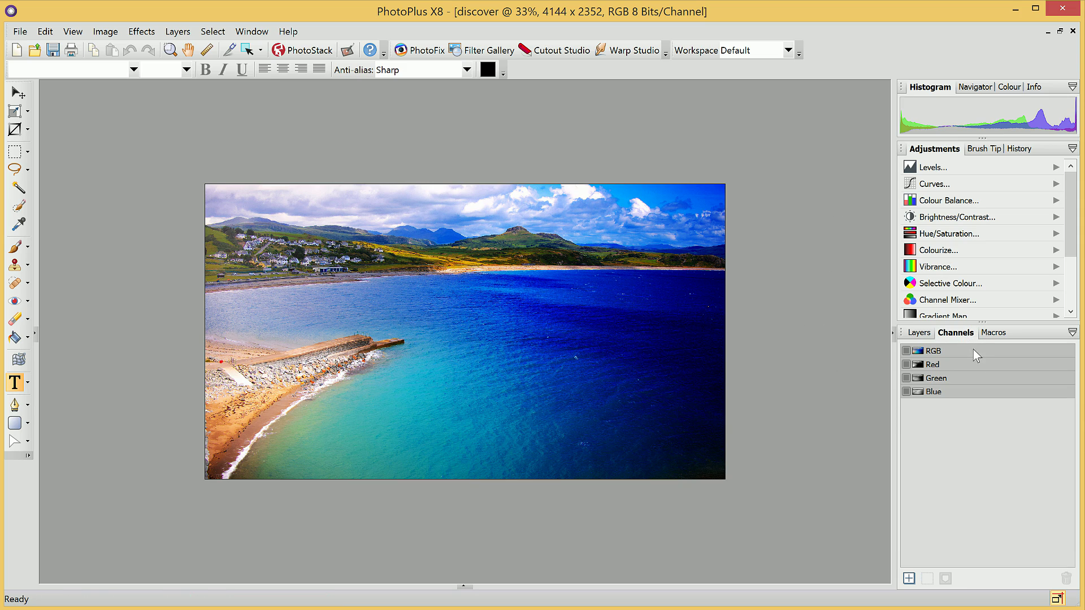
click(999, 334)
click(919, 332)
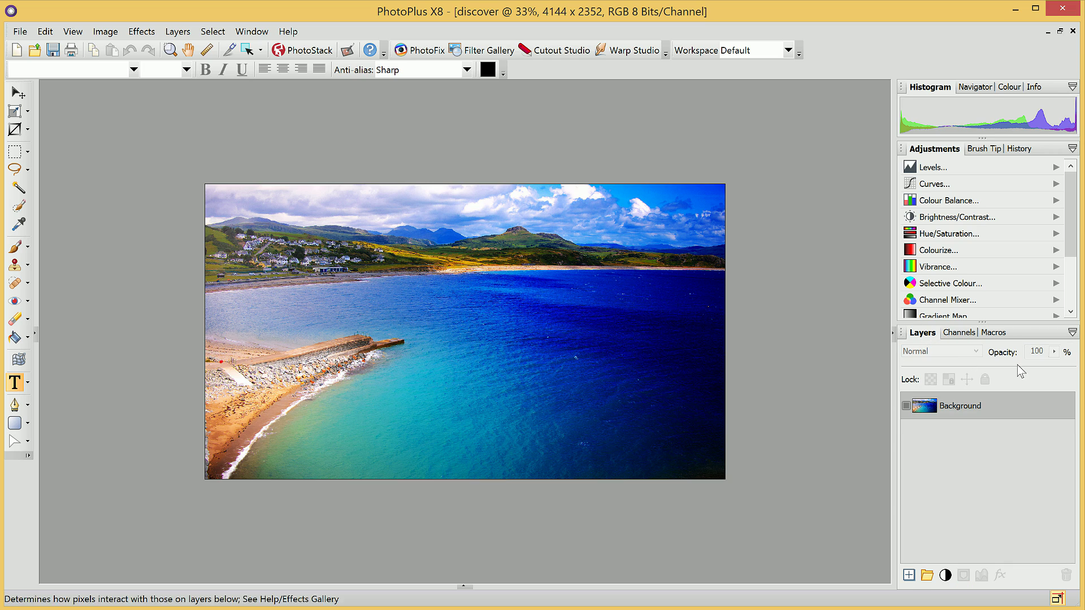
click(976, 88)
click(1009, 88)
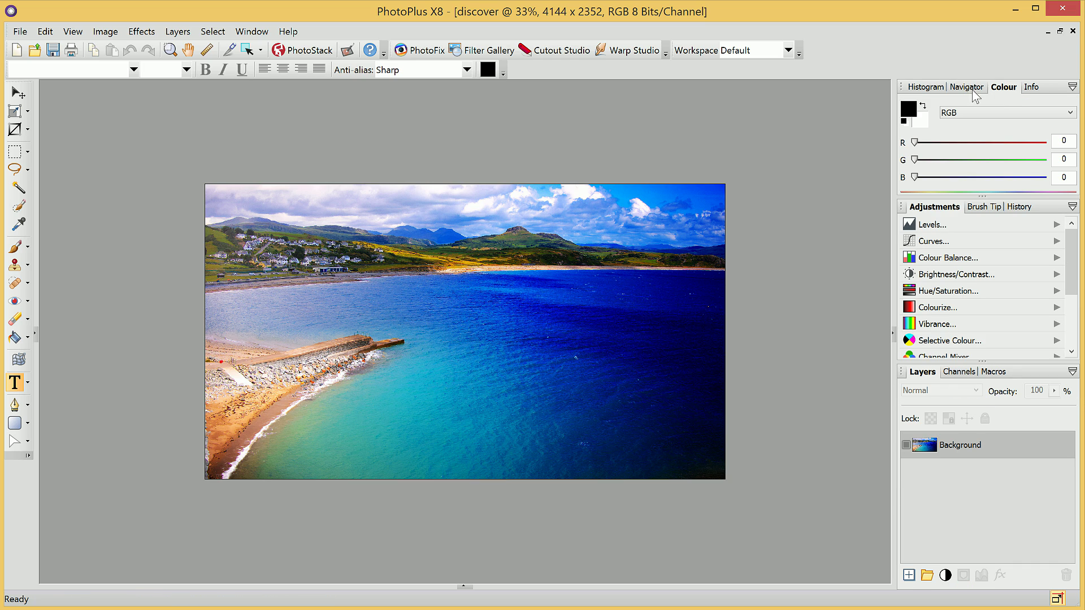
click(926, 88)
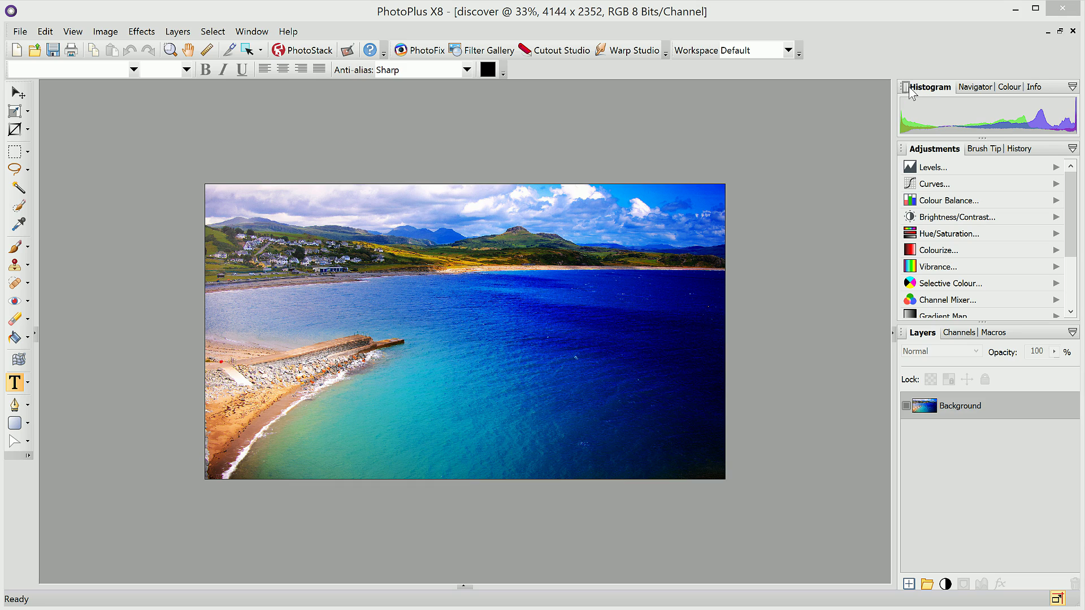
Group Layers with Histogram, float it, then dock it beside Channels and Macros
drag(908, 87, 917, 135)
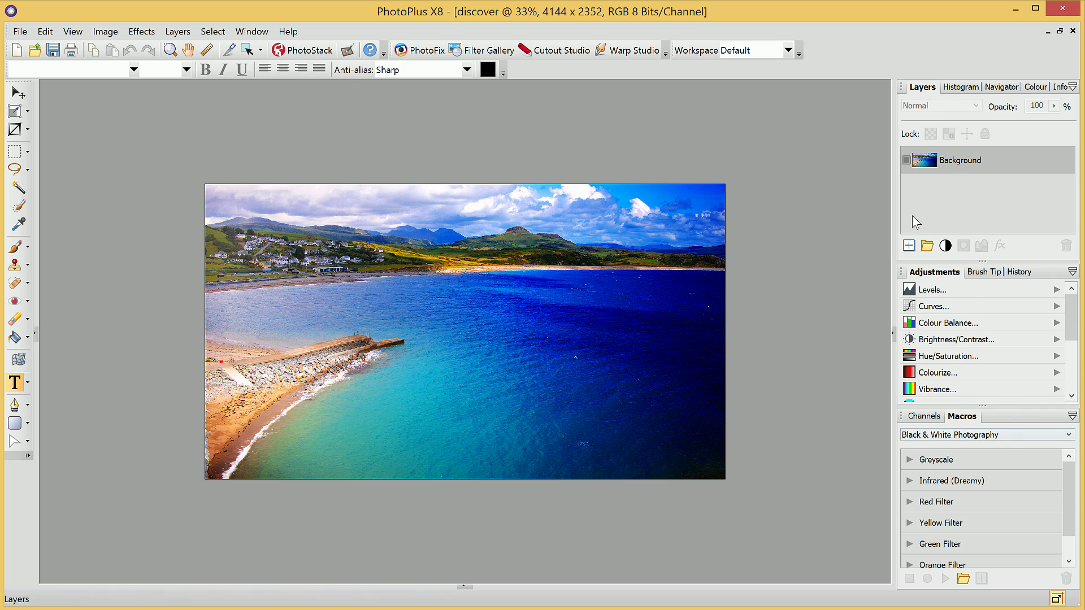
drag(914, 90, 124, 135)
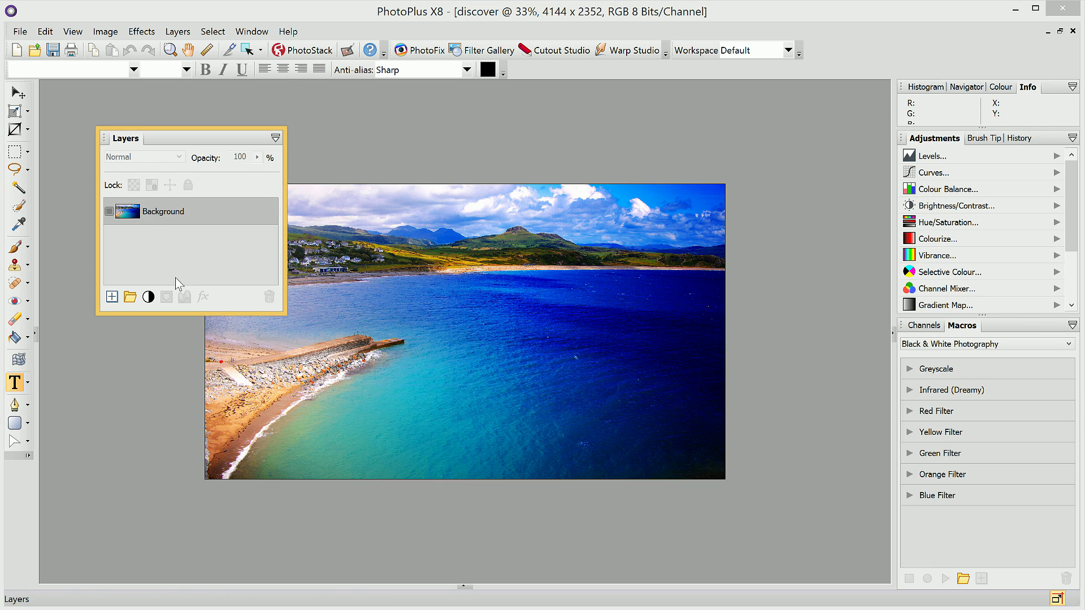
mouse_move(109, 137)
mouse_down()
mouse_move(487, 271)
mouse_move(541, 276)
mouse_move(768, 213)
mouse_move(757, 304)
mouse_move(857, 356)
mouse_move(909, 332)
mouse_move(972, 327)
mouse_move(907, 328)
mouse_up()
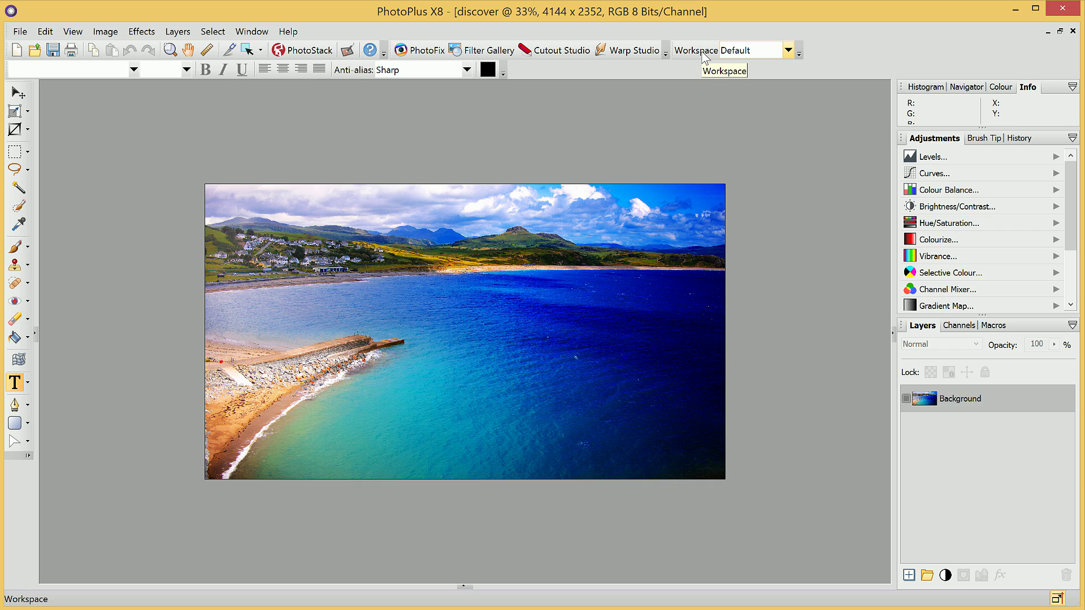
Switch the workspace to Designer, back to Default, and collapse the How To panel
click(788, 51)
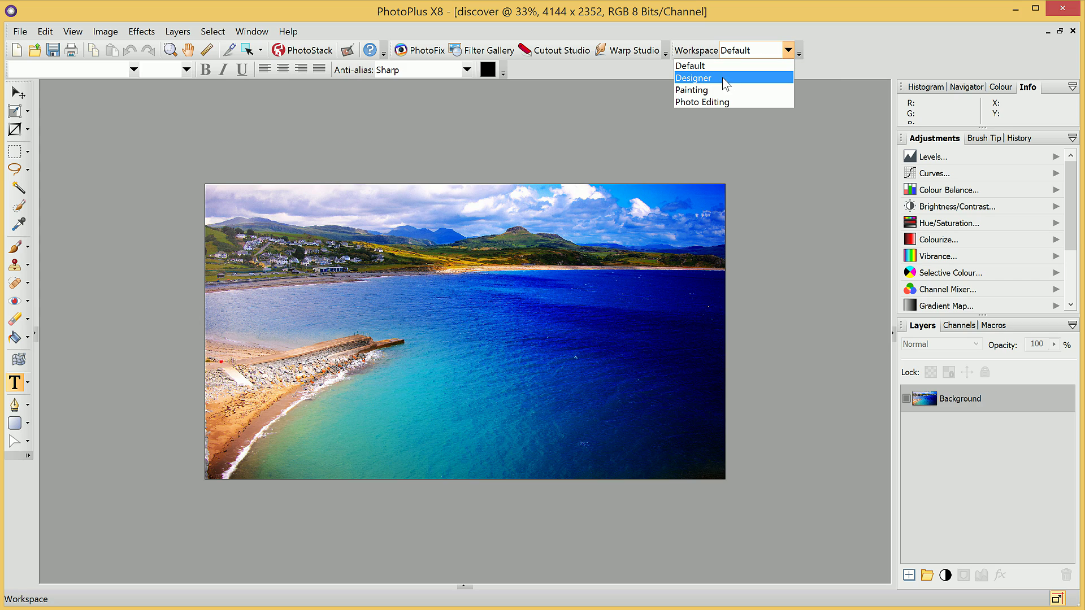
click(704, 78)
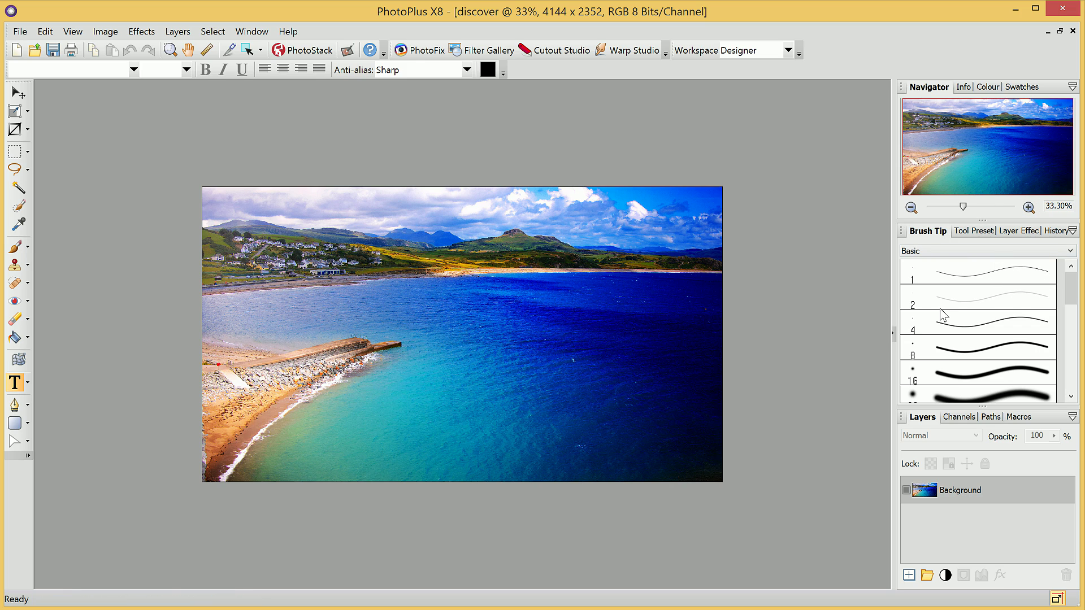
click(756, 53)
click(698, 66)
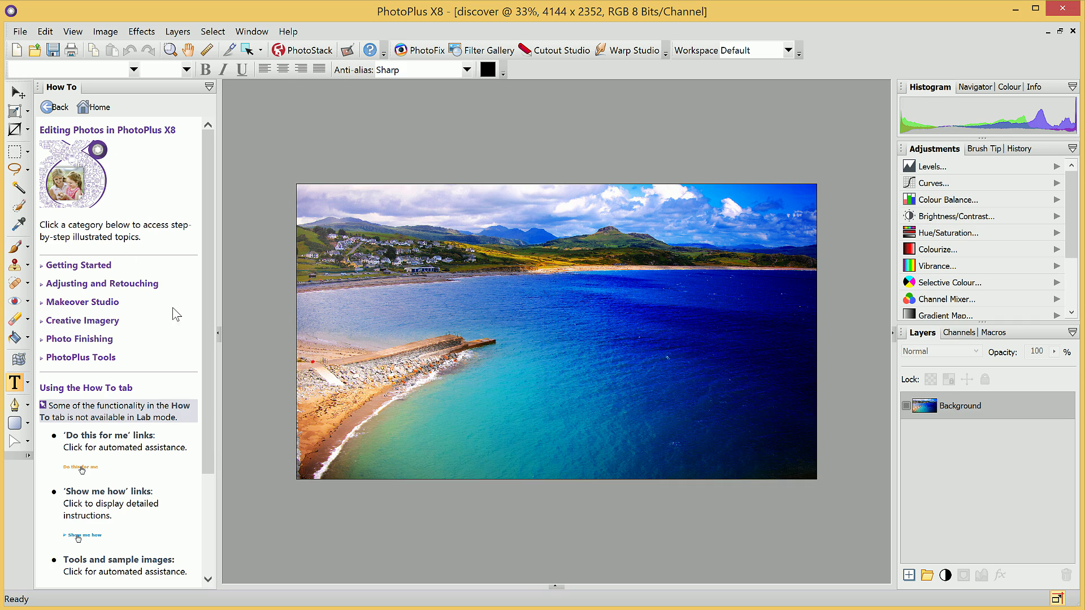
click(218, 334)
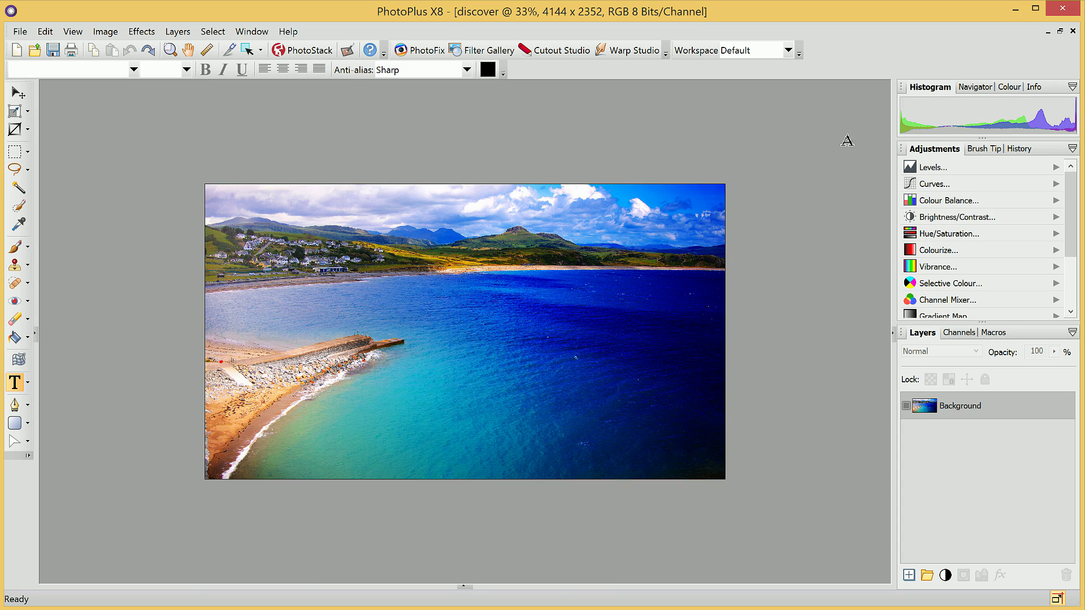
Float the Histogram, Adjustments and Channels panels over the canvas, enlarging the Channels panel
drag(745, 118, 695, 113)
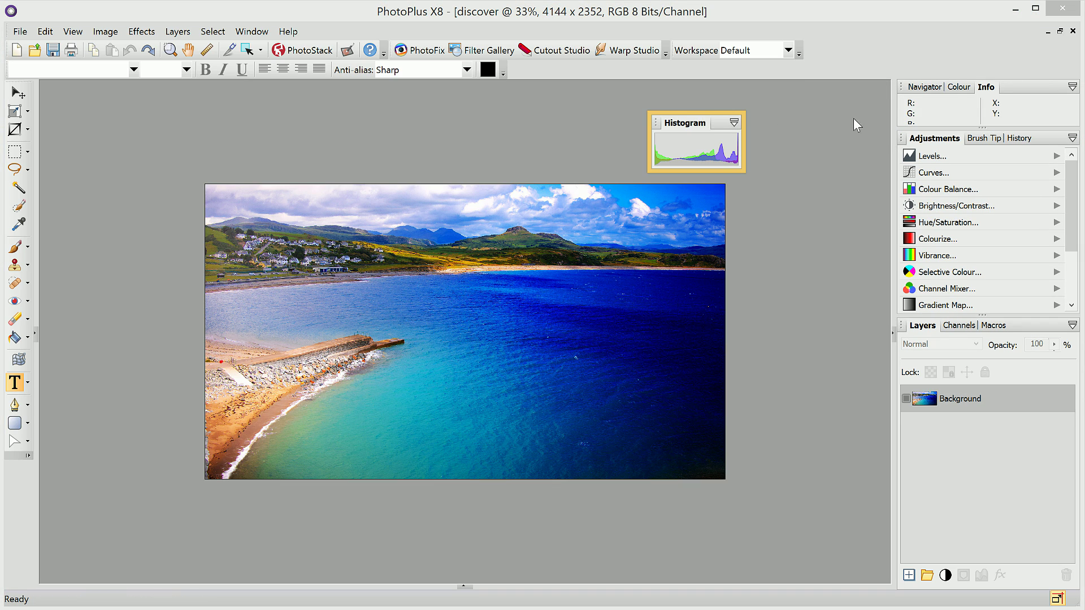
mouse_move(934, 138)
mouse_down()
mouse_move(881, 153)
mouse_move(61, 158)
mouse_move(160, 121)
mouse_up()
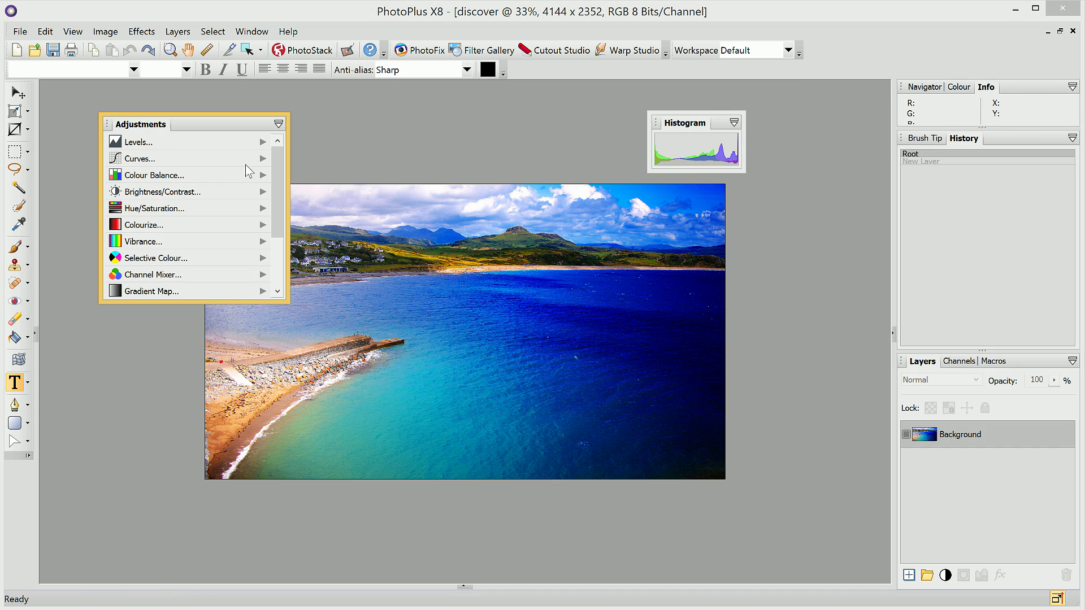
click(951, 362)
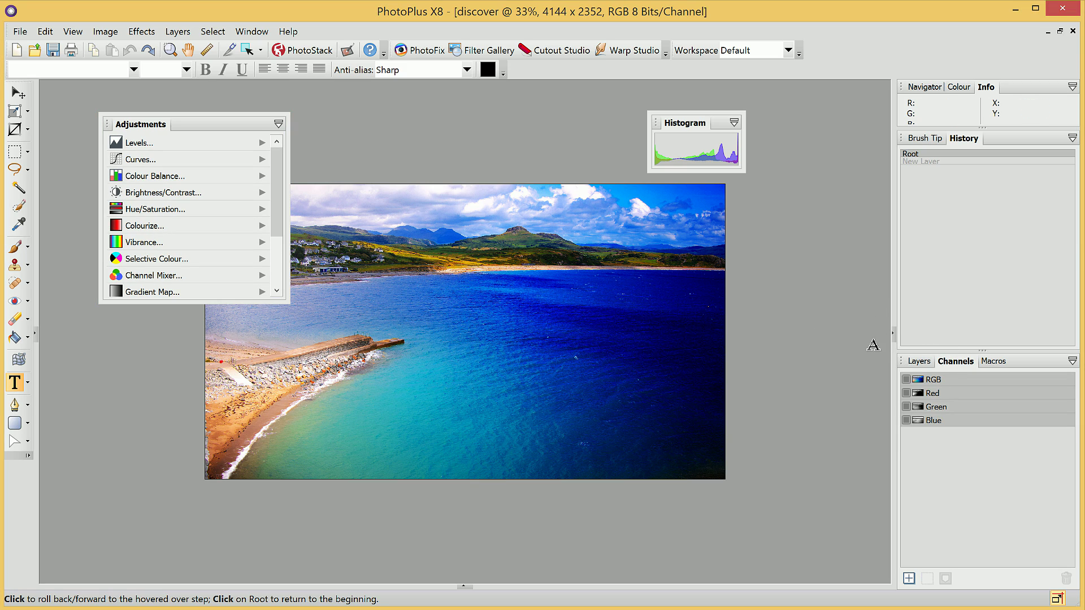
drag(957, 368, 644, 291)
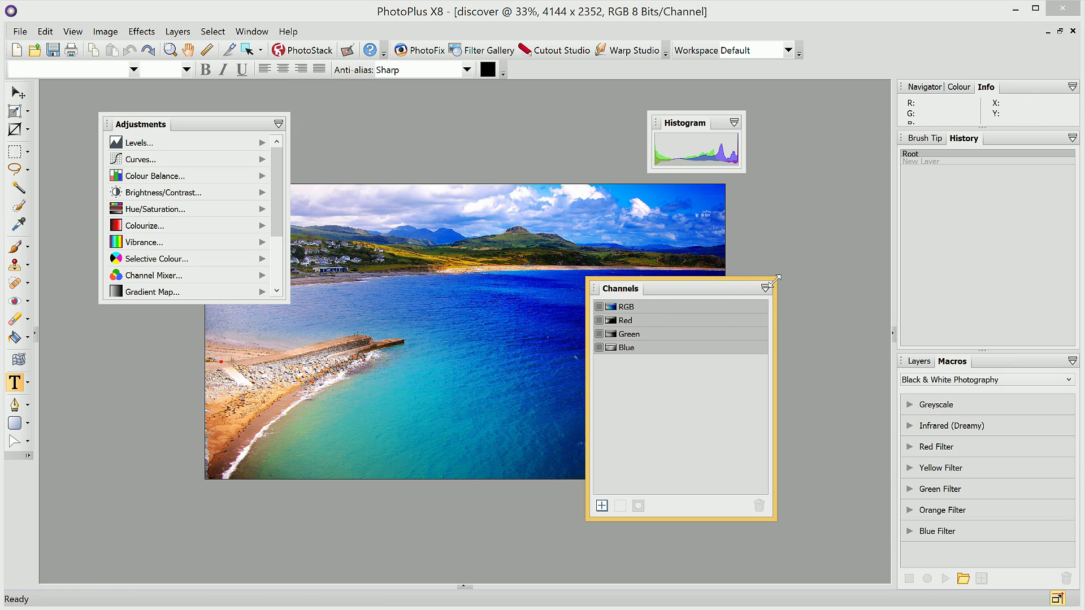
drag(775, 279, 910, 276)
drag(680, 290, 642, 273)
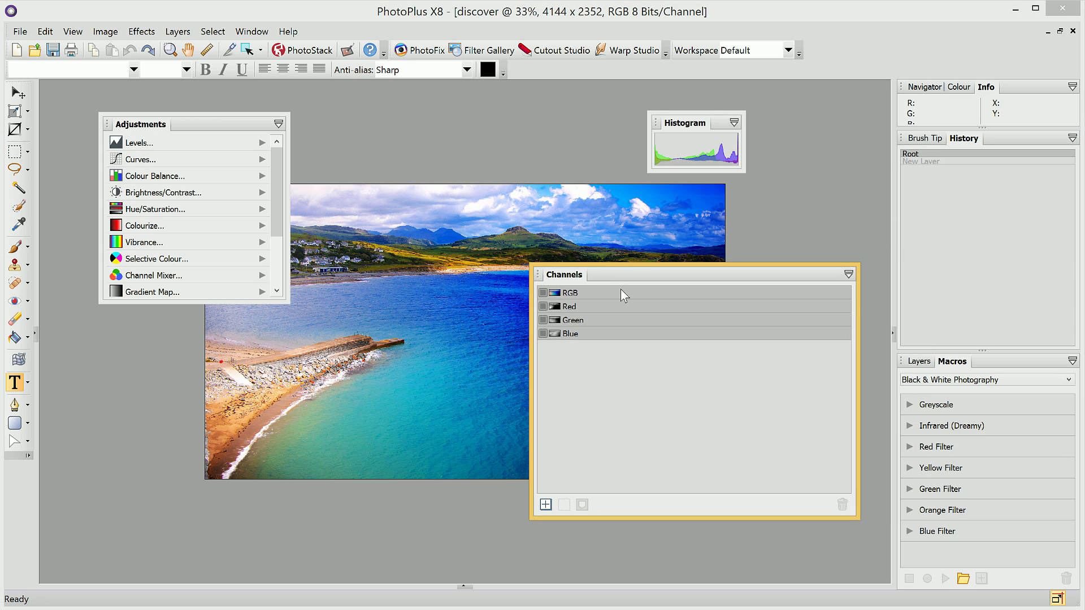
Reset the panels with Window > Studio Tabs > Reset Workspace Tabs
click(253, 33)
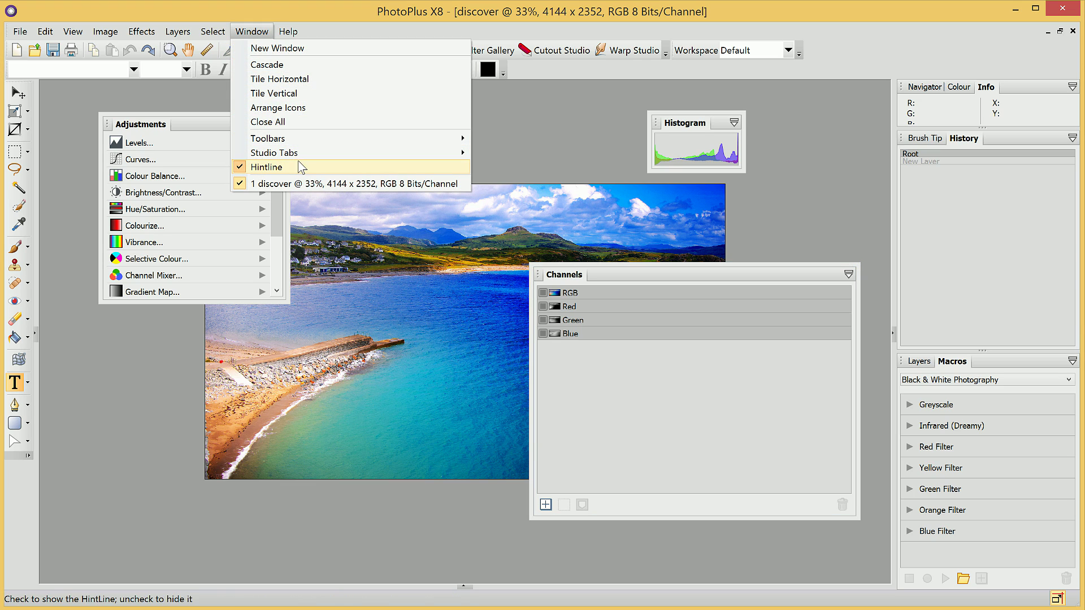
mouse_move(306, 157)
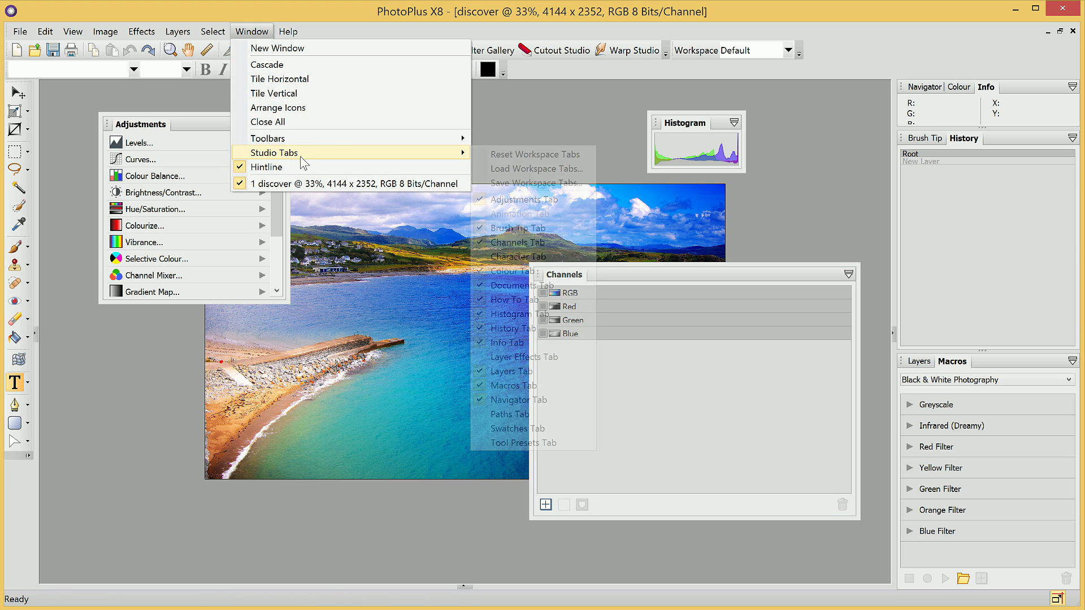
click(538, 155)
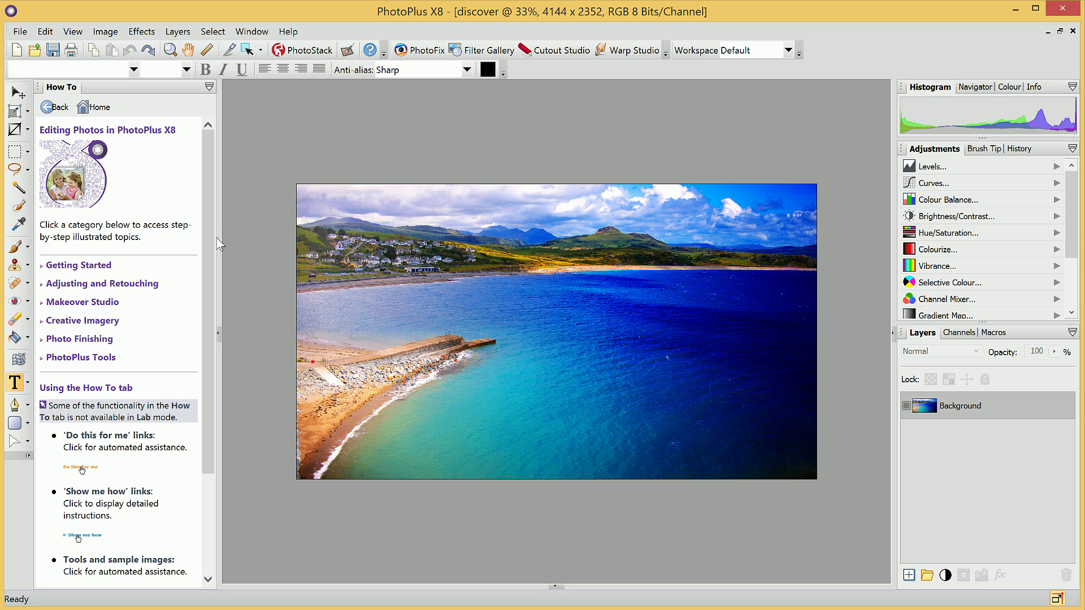
Collapse the How To guide and add the Character tab from Window > Studio Tabs
click(218, 334)
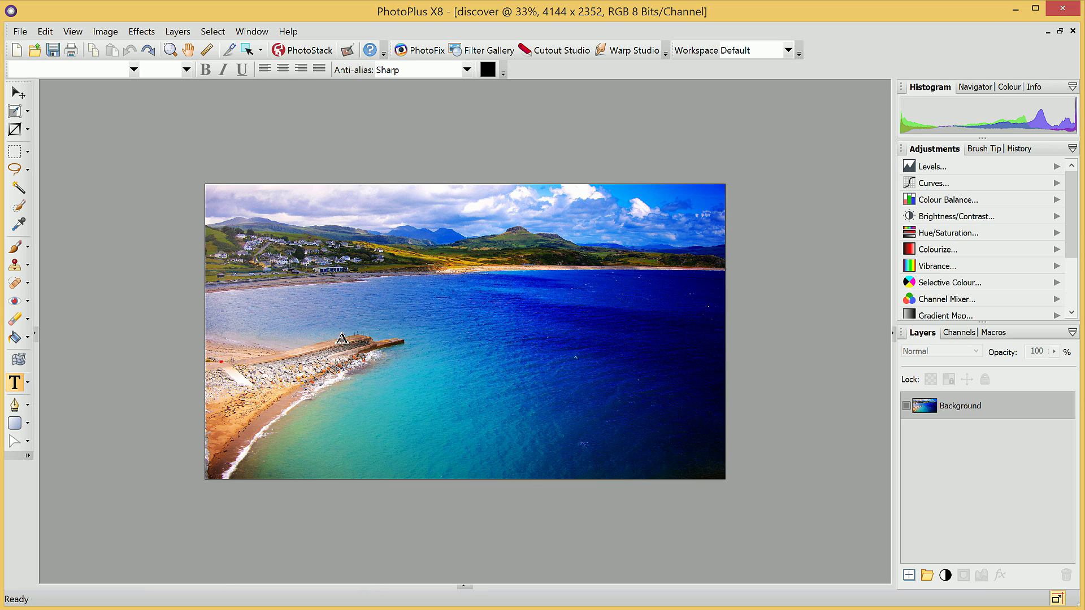
click(253, 32)
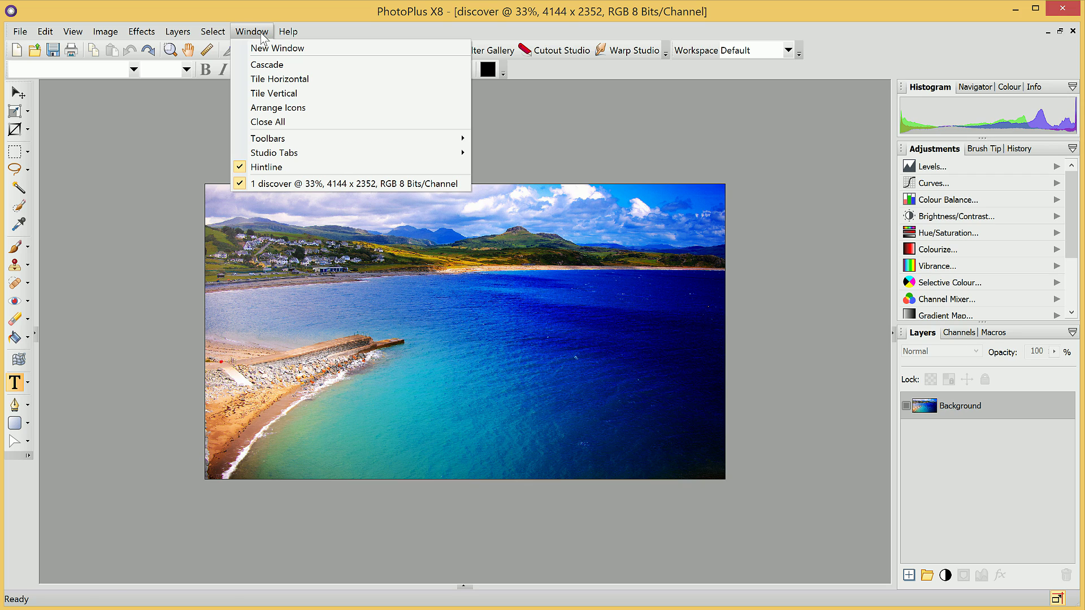
mouse_move(346, 156)
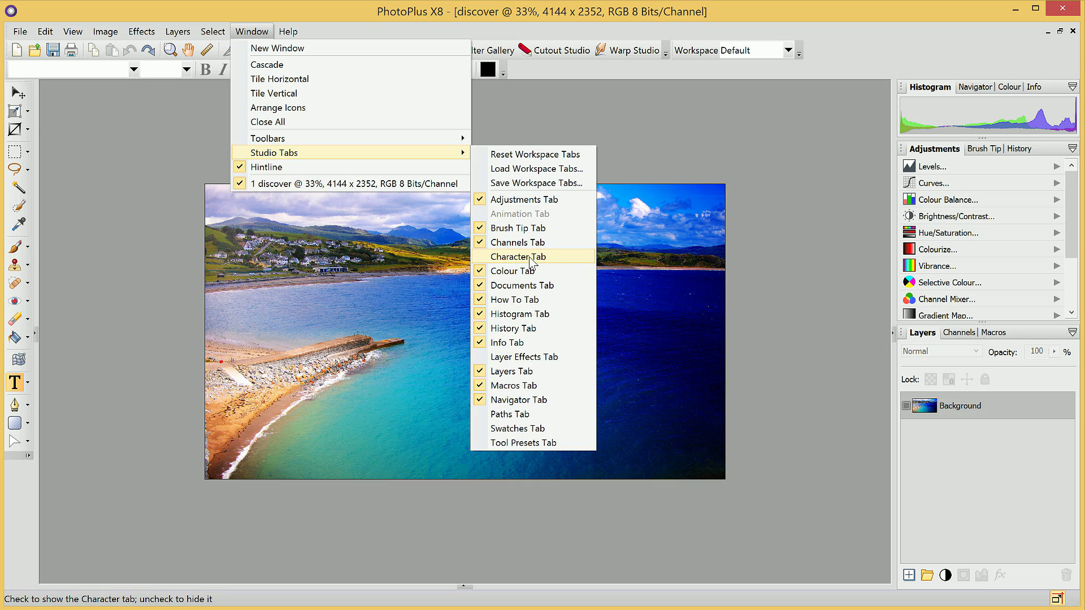
click(518, 256)
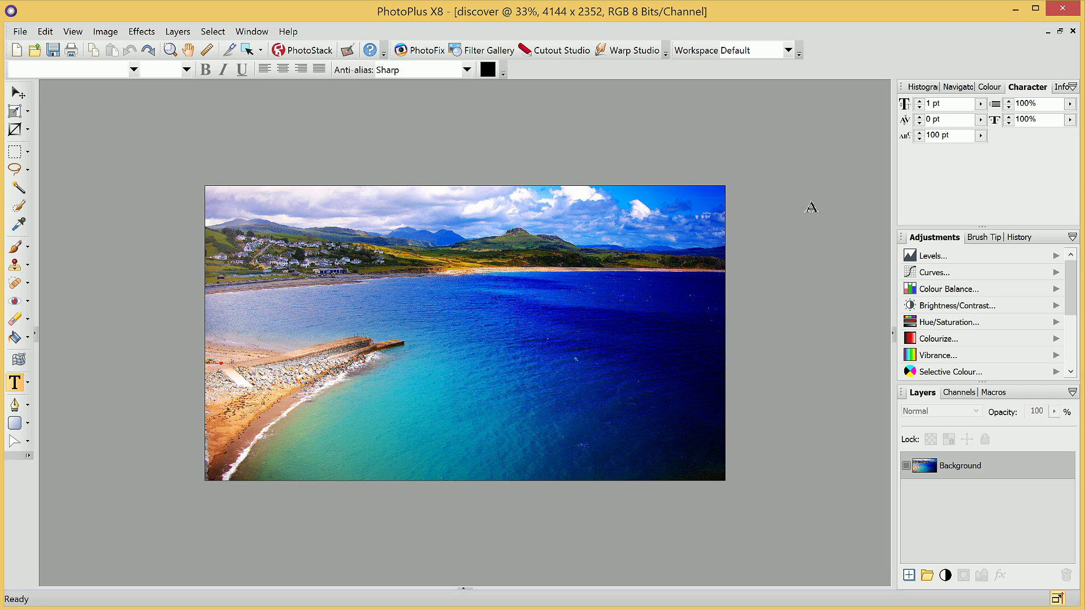
Reveal the Documents strip at the bottom and pin it open
click(465, 588)
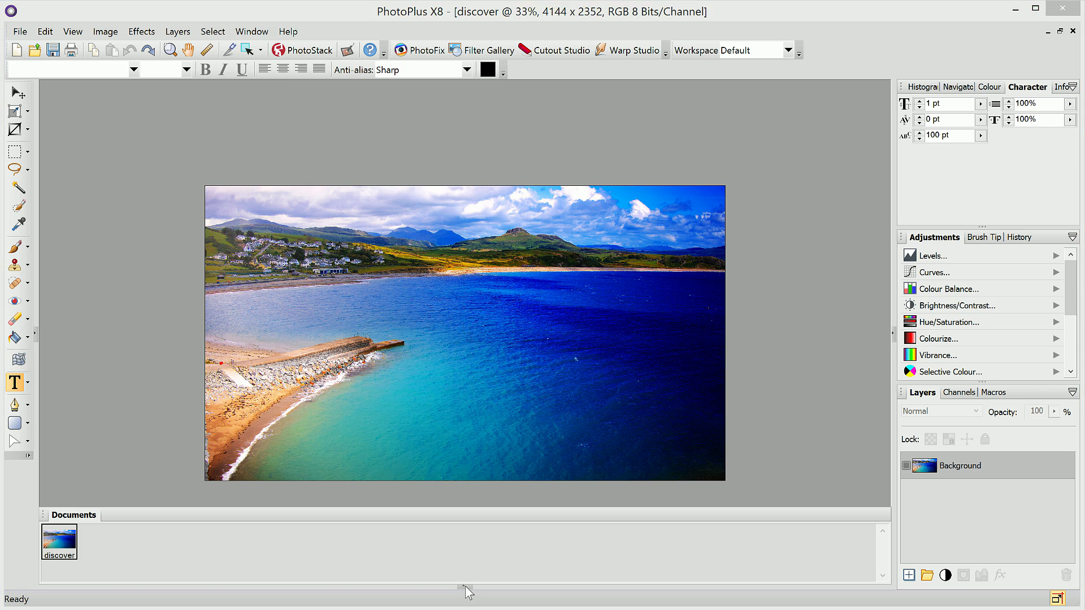
click(465, 586)
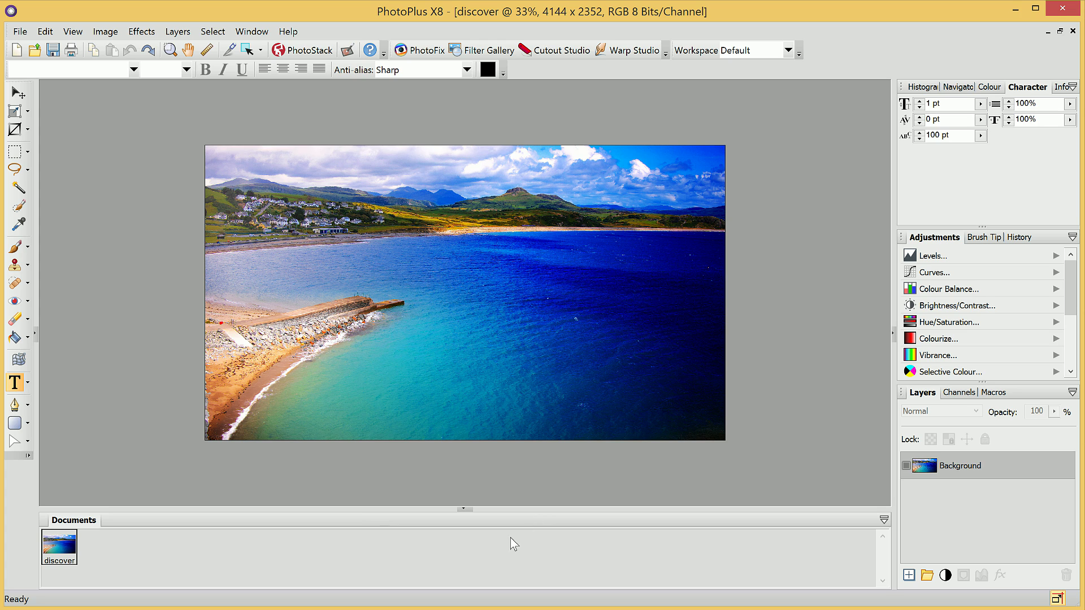
Open the castle image from the Desktop in the Open dialog
click(35, 50)
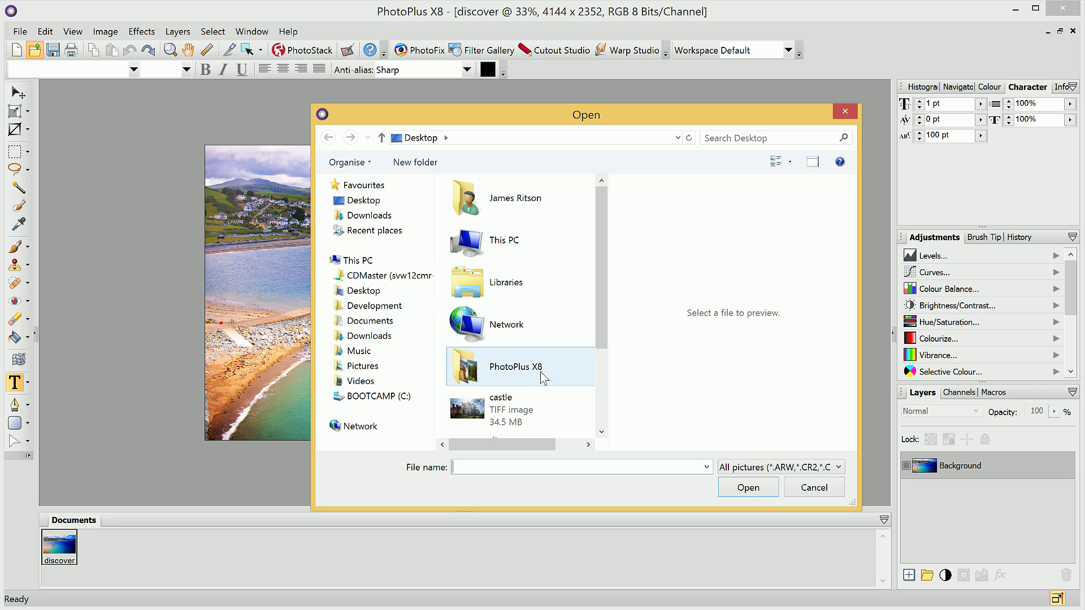
click(472, 415)
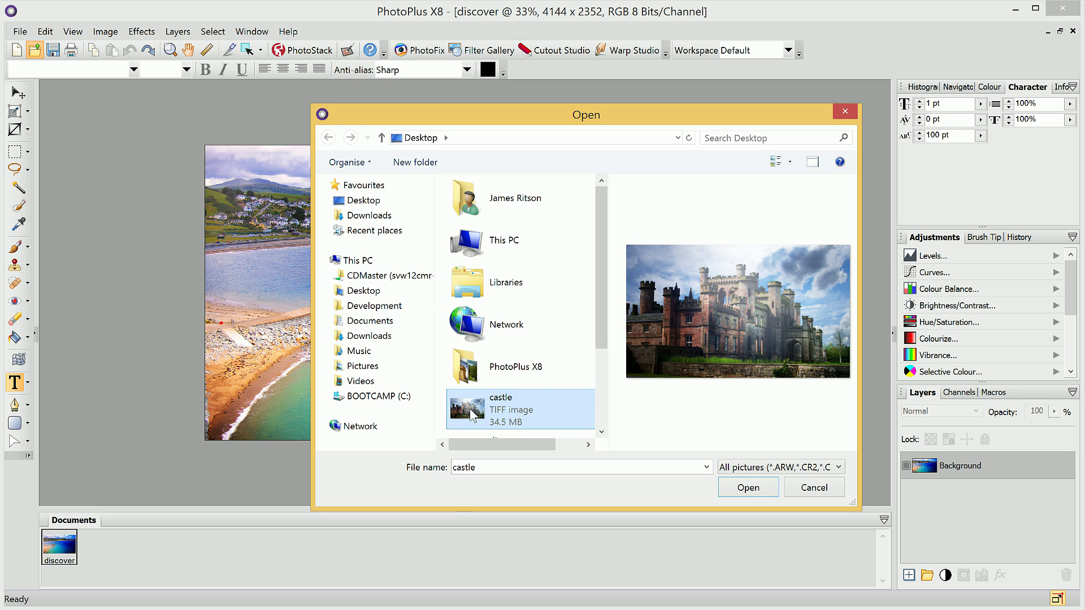
click(753, 488)
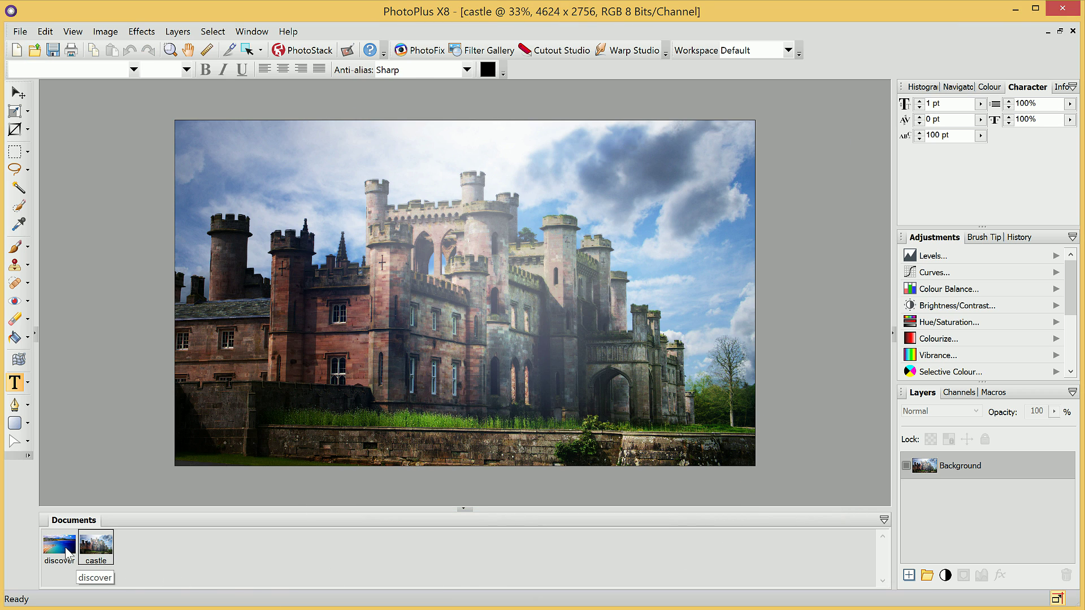
Switch between the discover and castle thumbnails, ending on discover
click(68, 553)
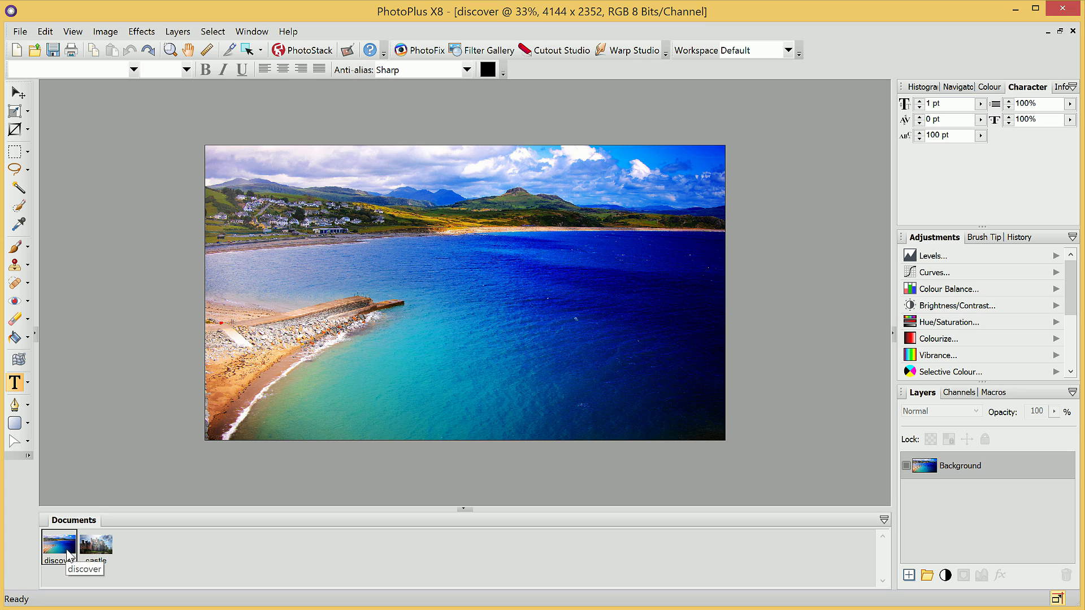
click(107, 554)
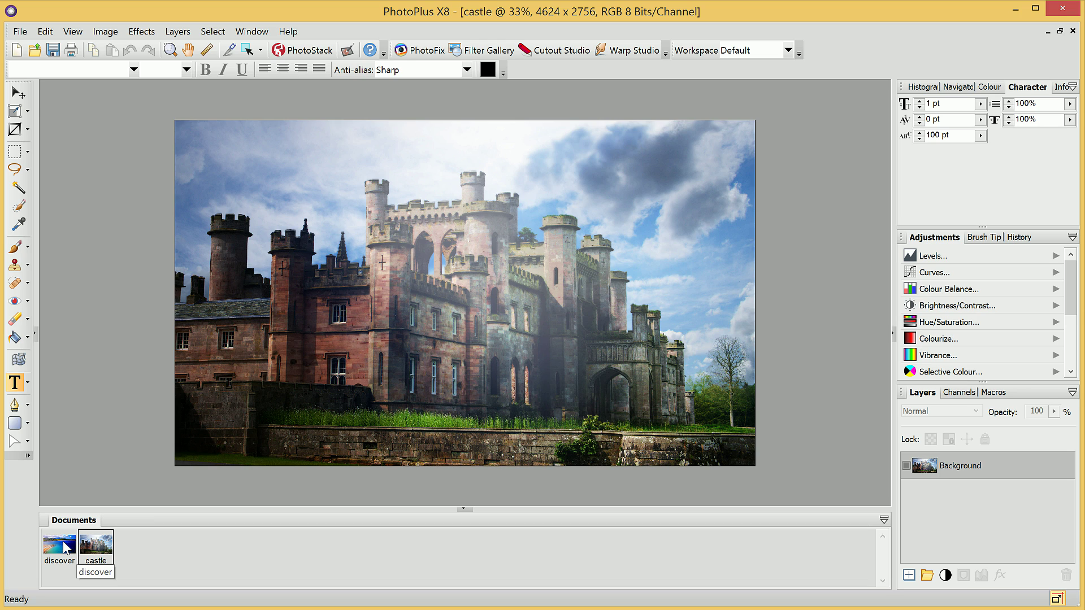
click(67, 547)
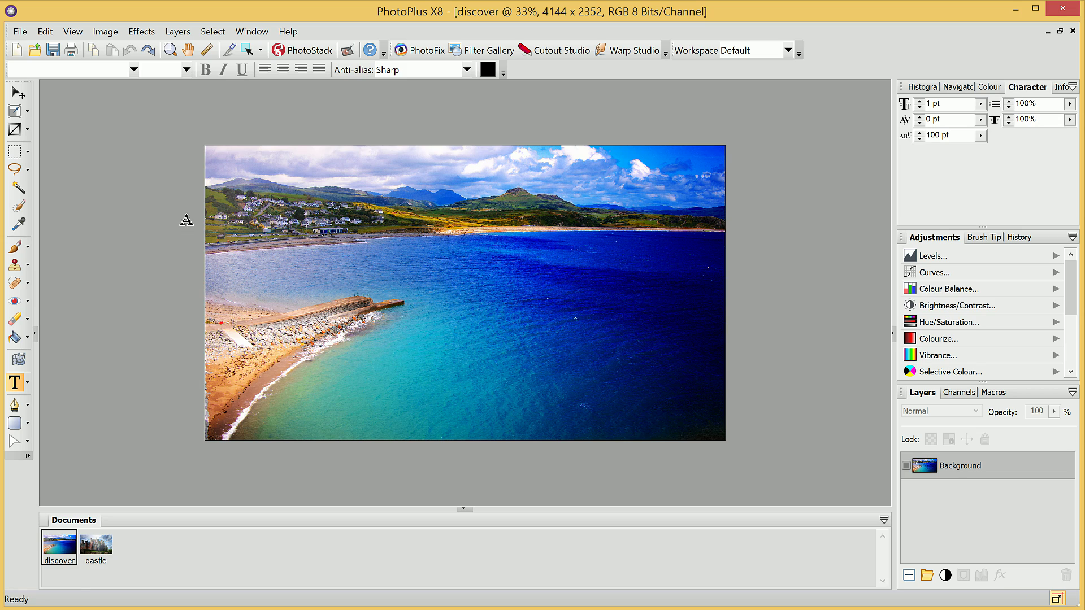
Zoom in on the pier and beach area in the photo's lower left
click(170, 50)
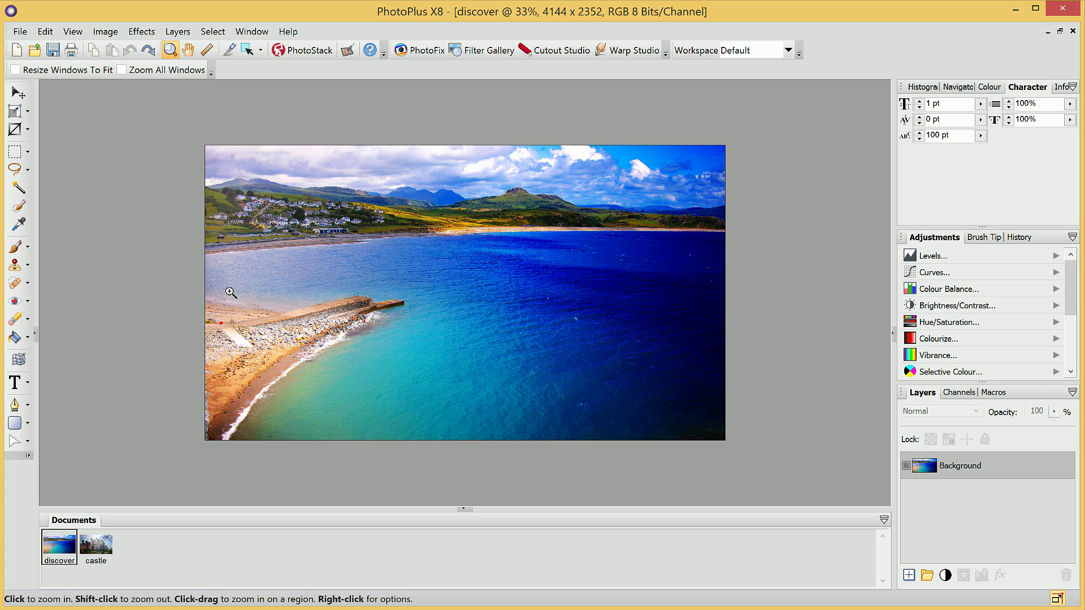
drag(219, 268, 419, 402)
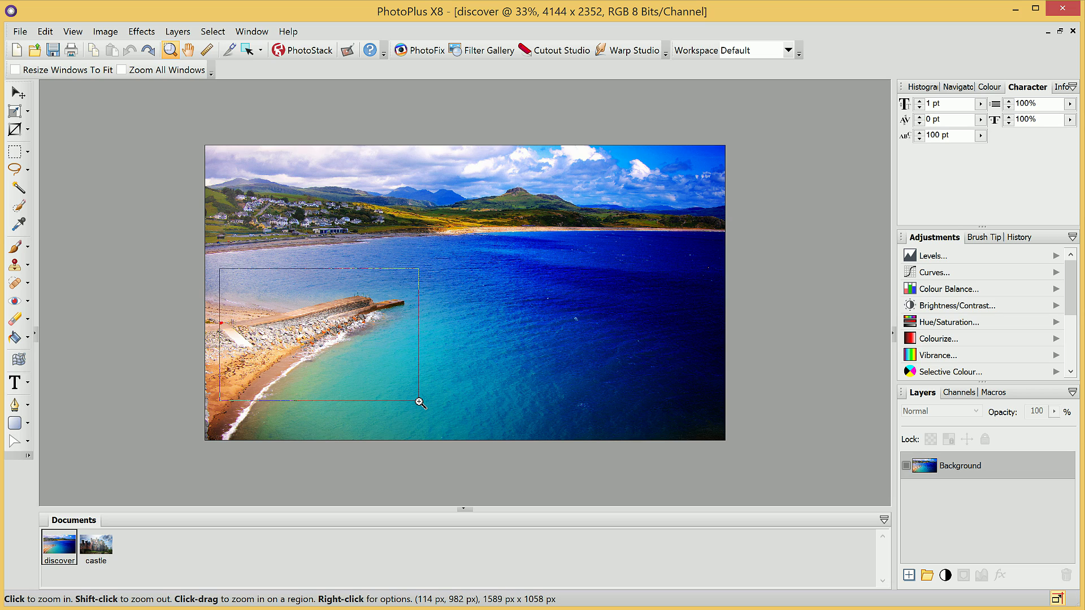
drag(419, 402, 424, 401)
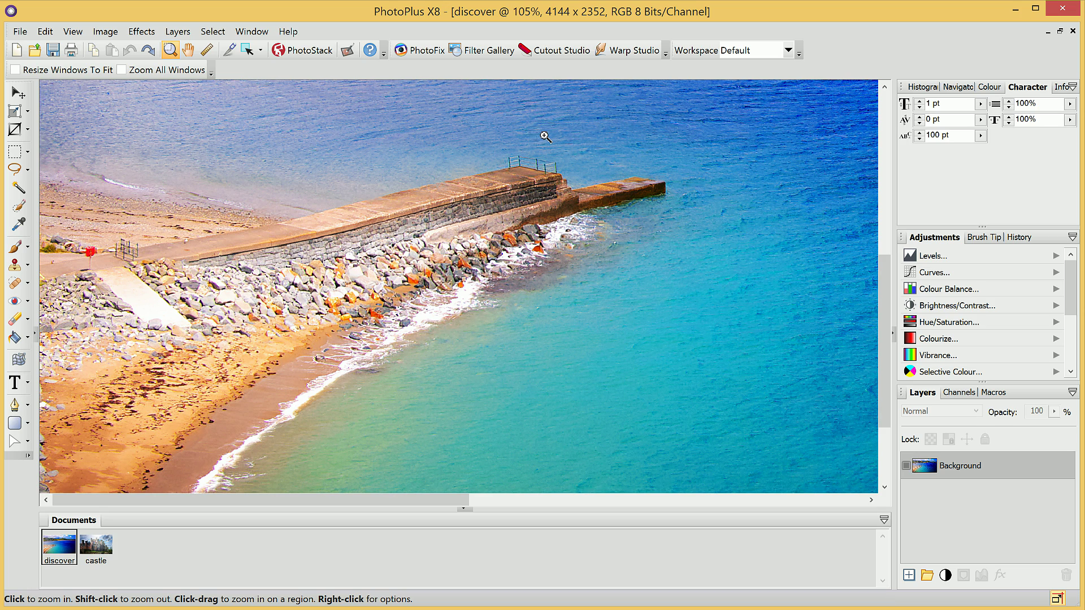
Use Zoom to Fit from the canvas right-click menu to show the entire beach photo
right_click(602, 125)
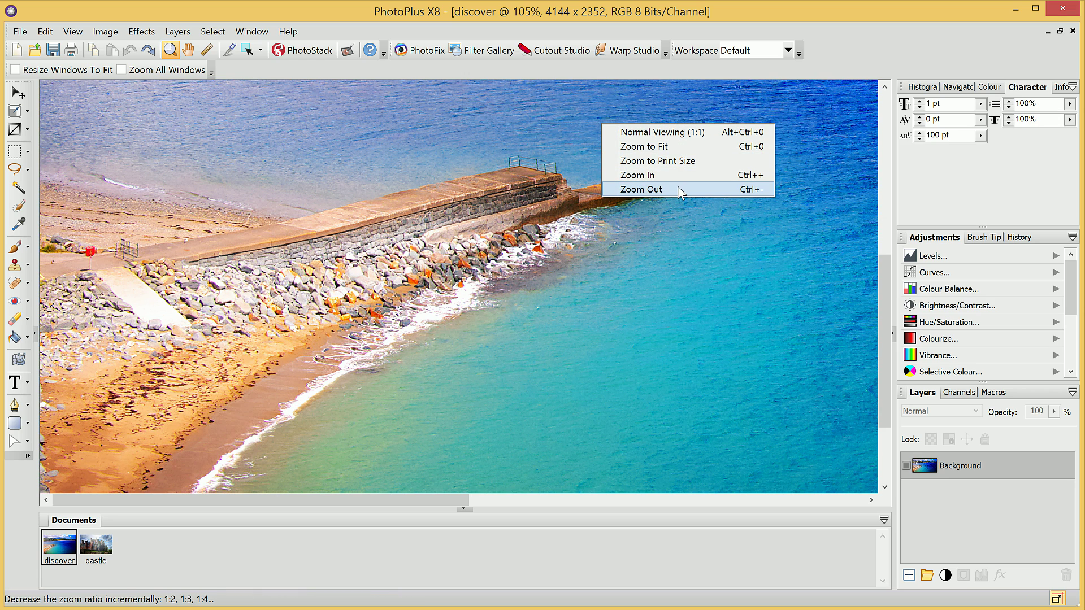
right_click(567, 151)
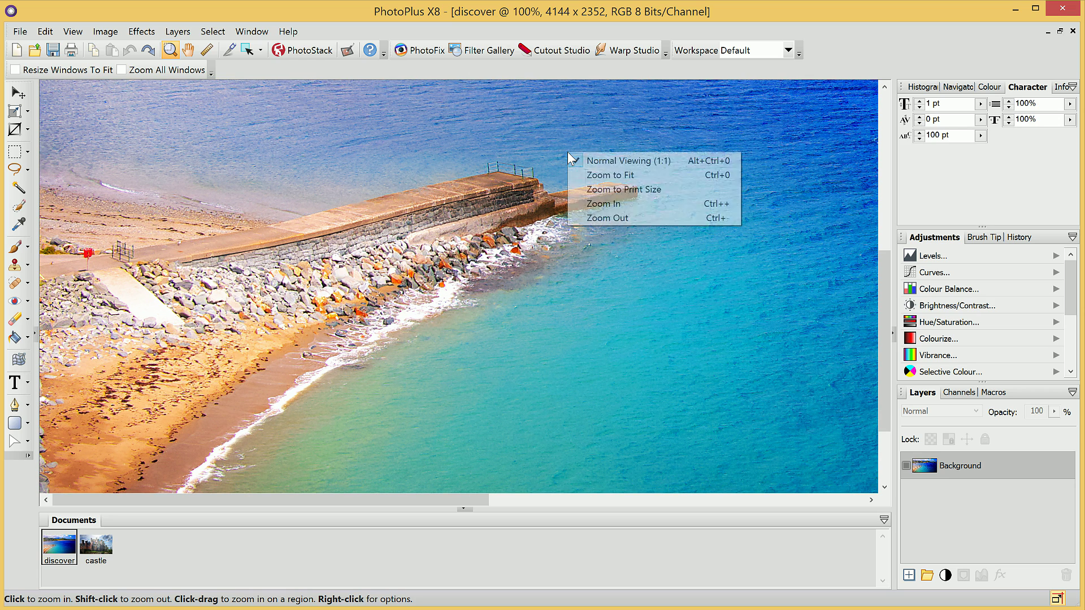
click(617, 176)
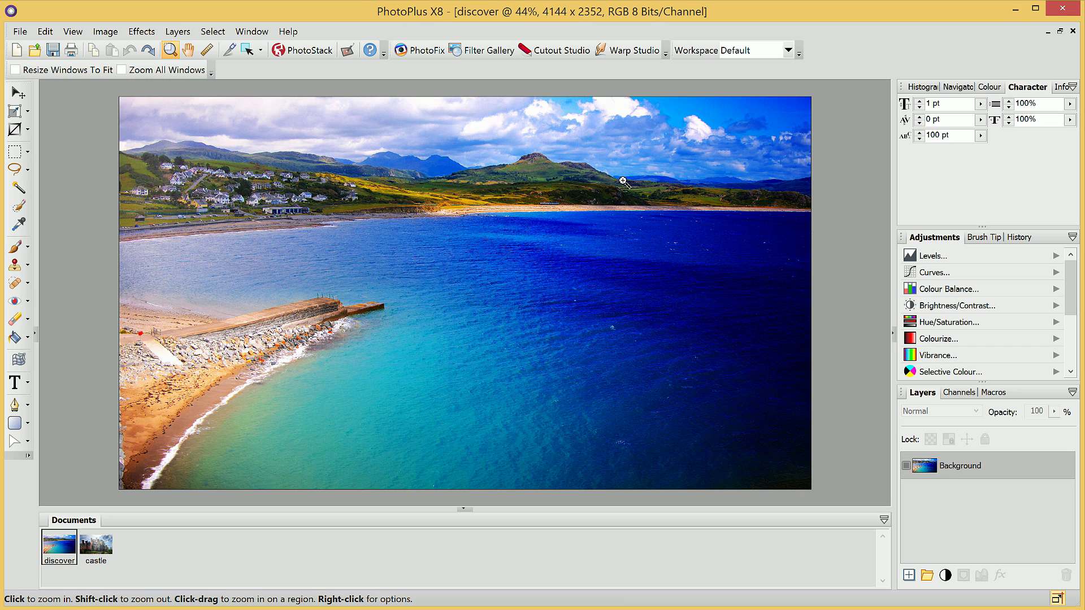